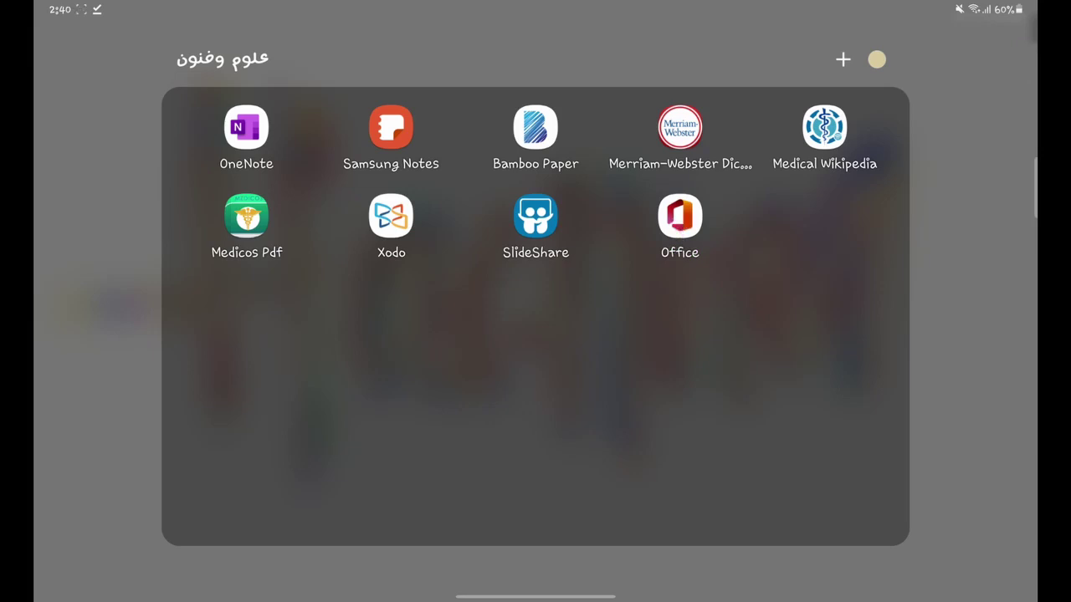
Step: Launch Office and create a new blank PowerPoint presentation, Presentation (8)
left_click(682, 219)
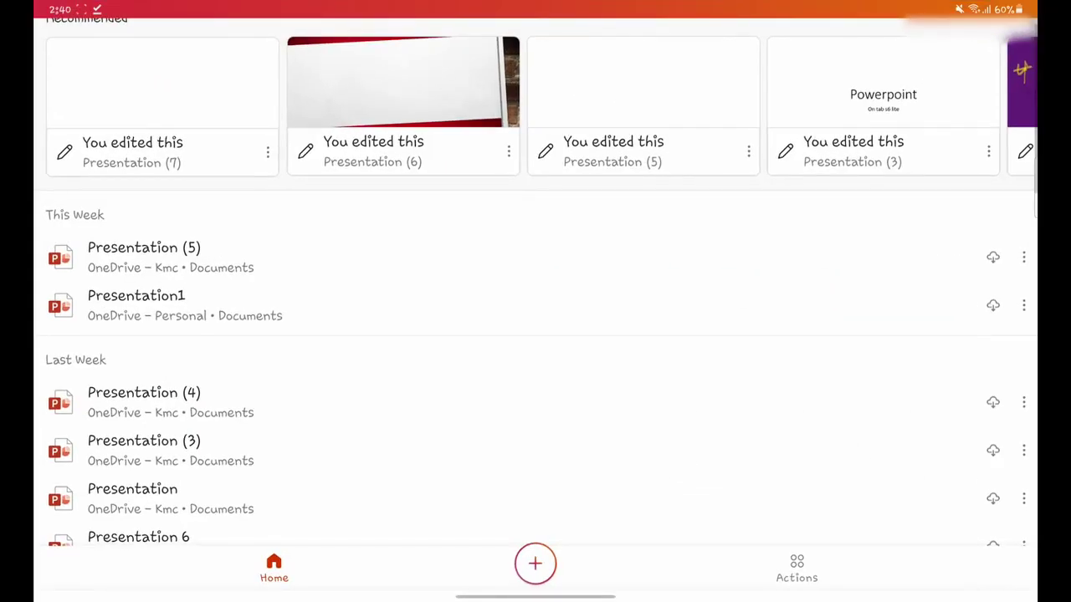
left_click(535, 565)
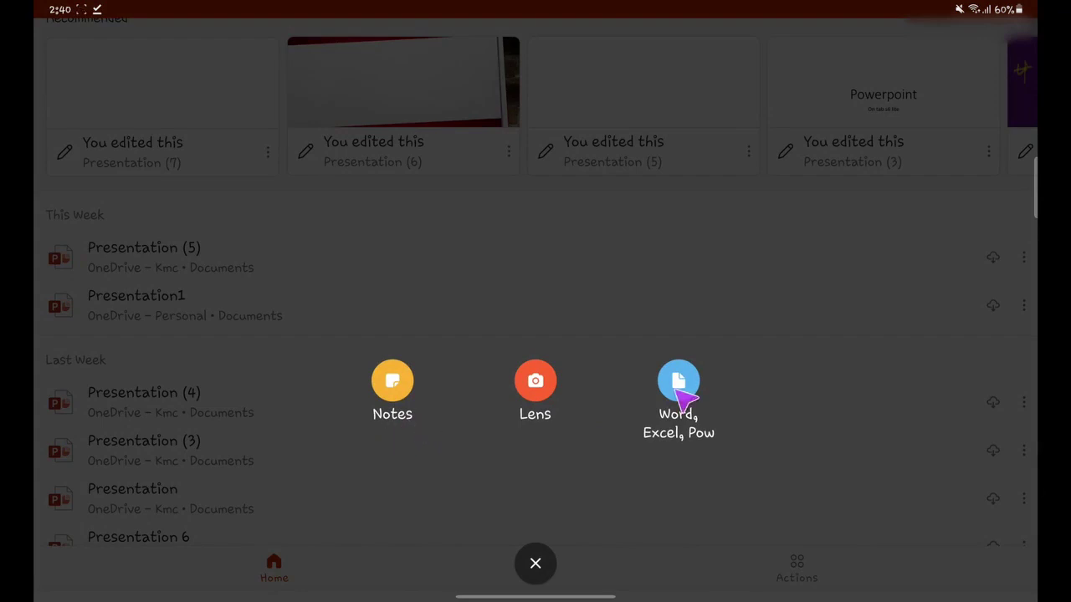
left_click(679, 390)
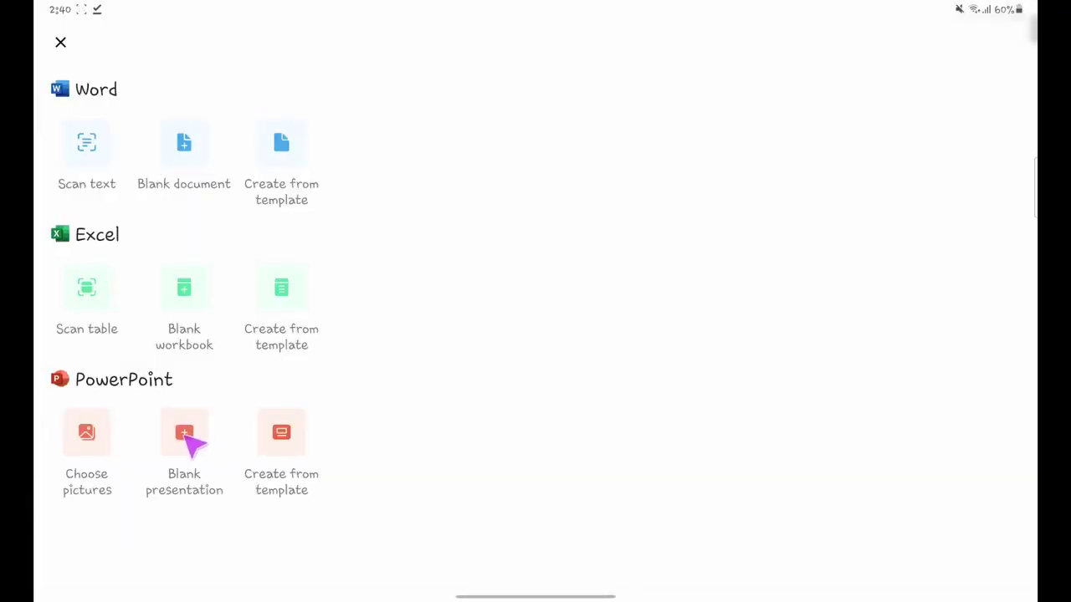
left_click(186, 436)
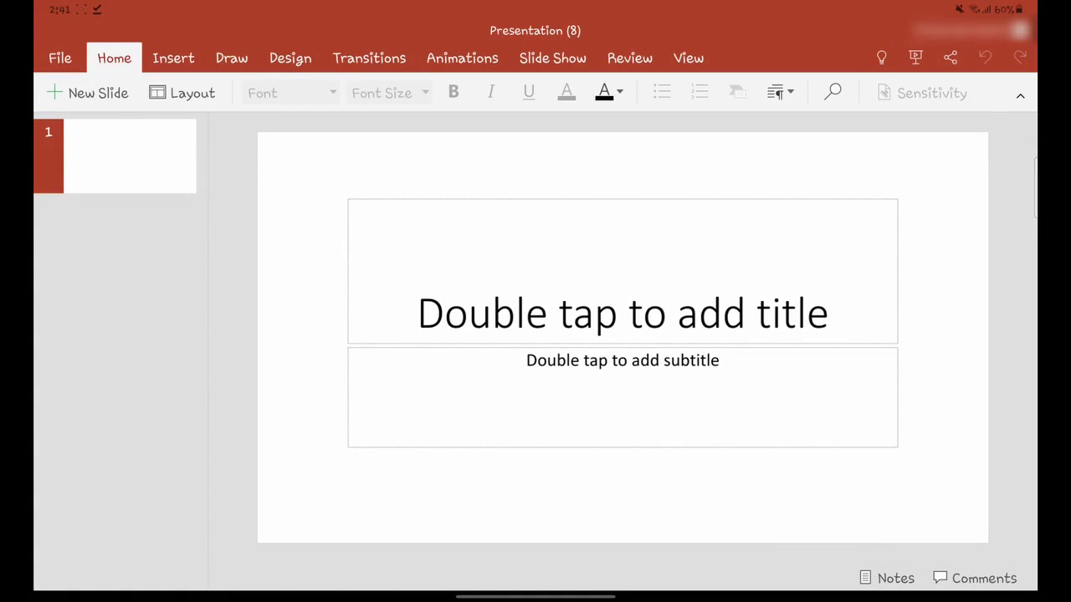
Step: Add slide 2 with the Title and Content layout and select its title placeholder
key("ctrl+m")
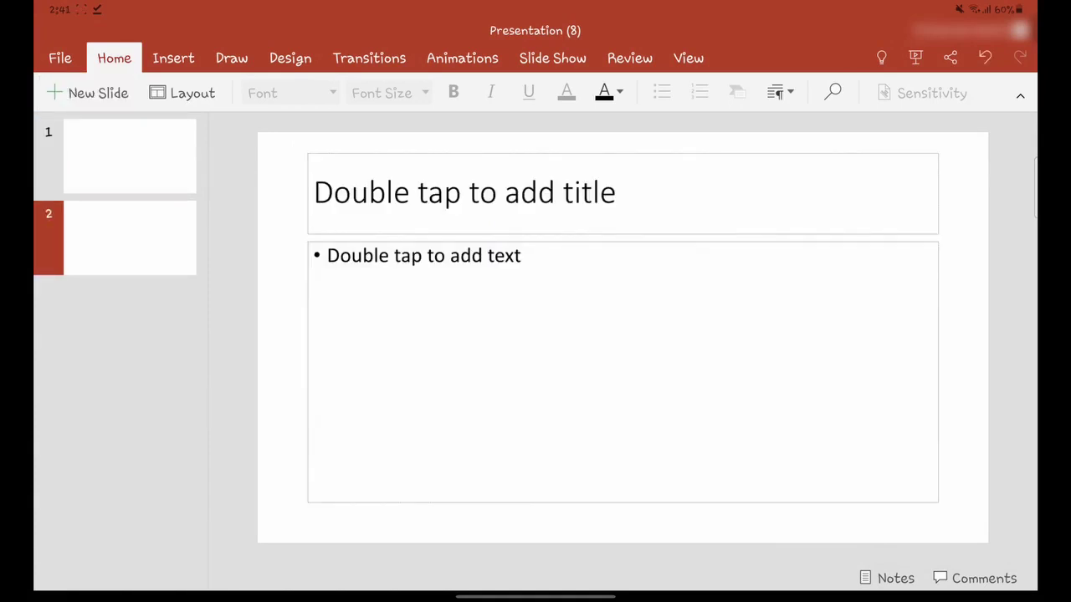
left_click(188, 94)
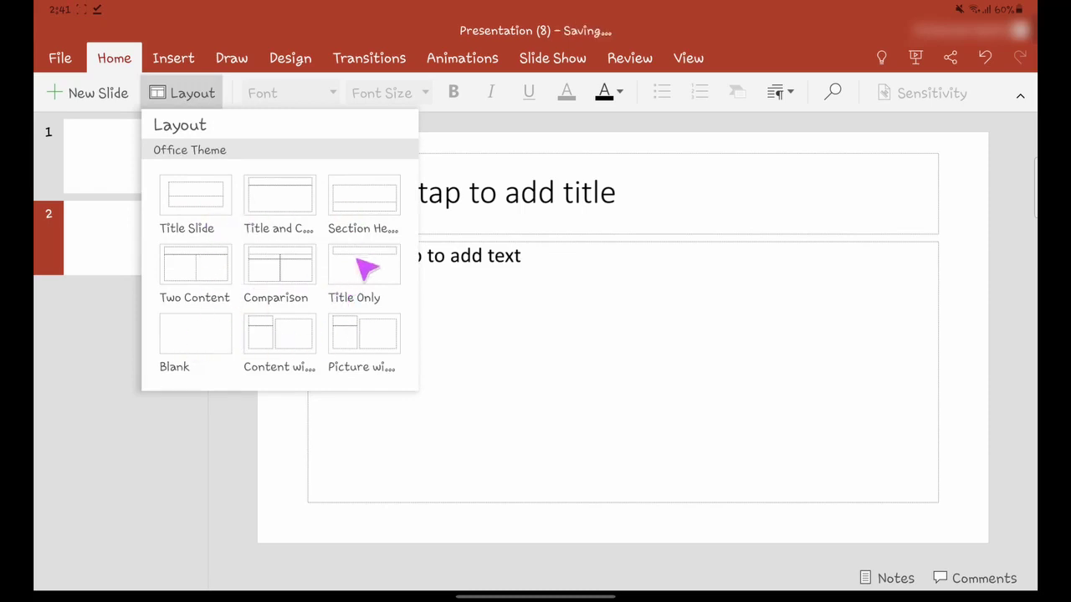
left_click(286, 207)
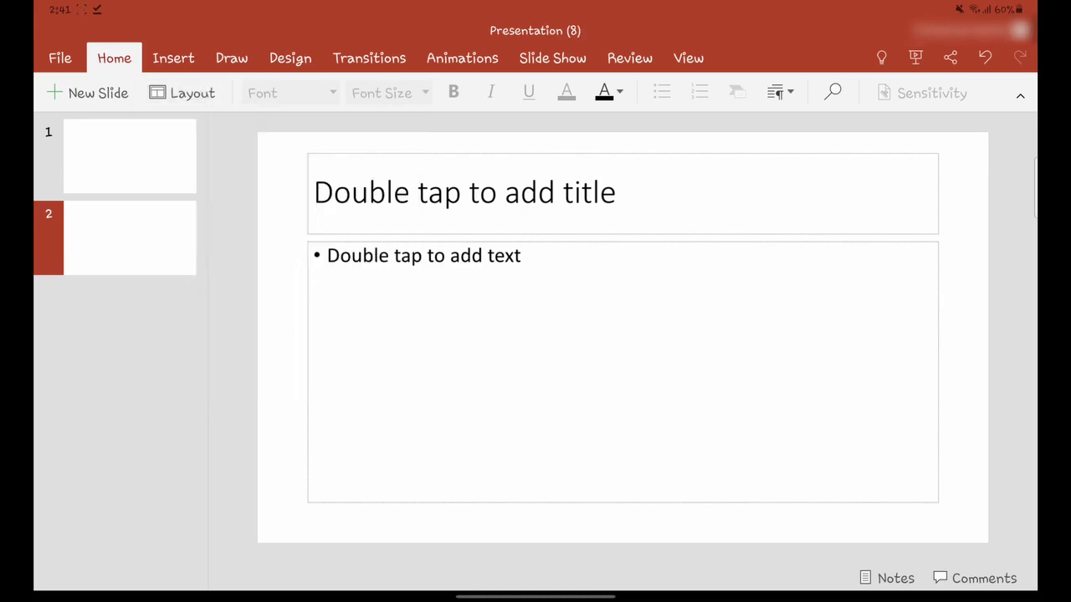
left_click(181, 93)
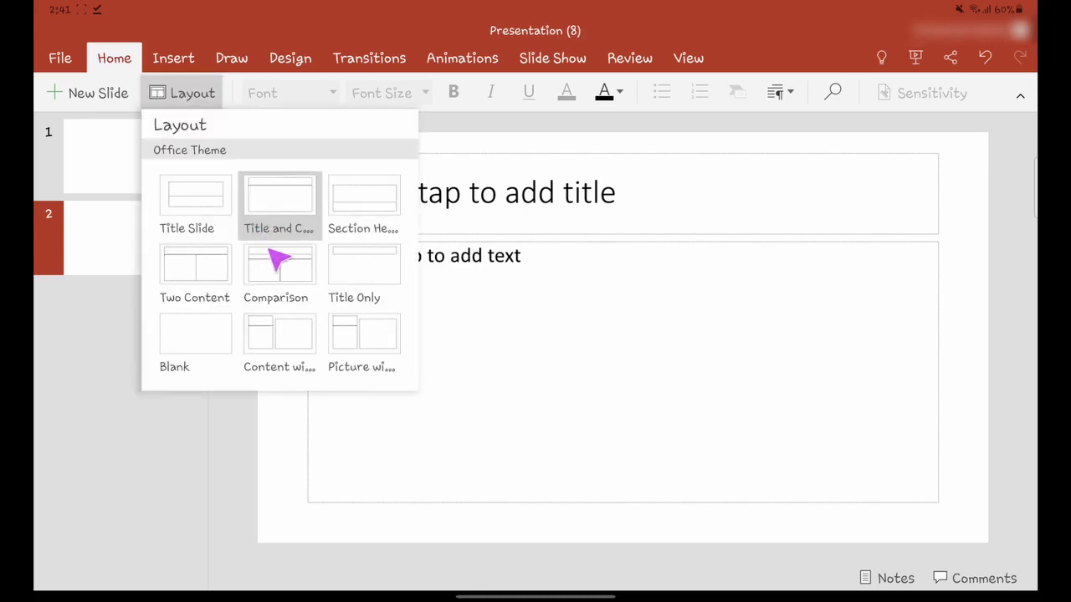
left_click(590, 205)
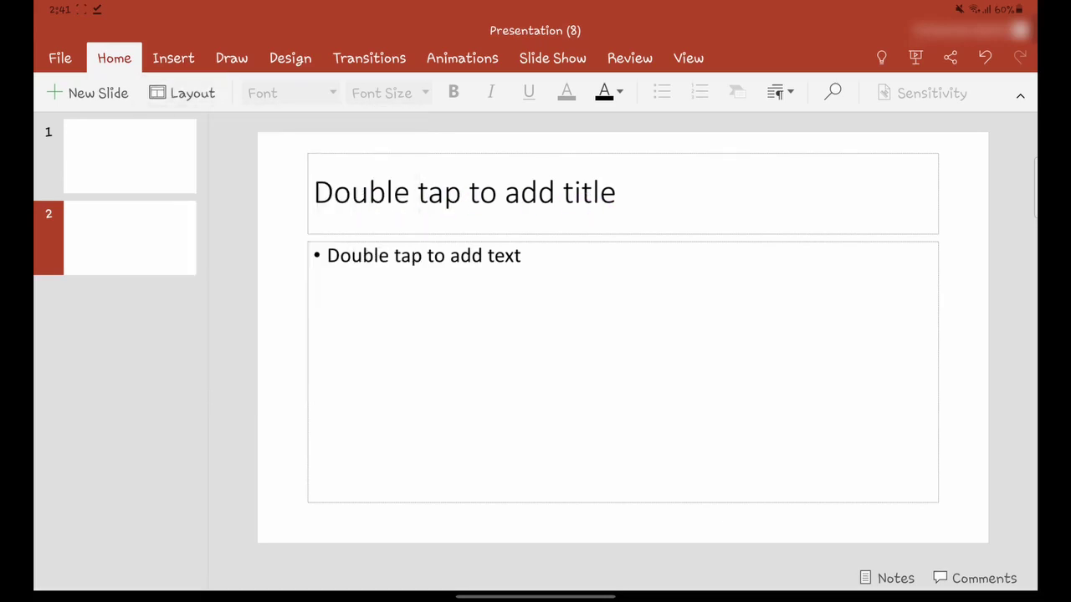
left_click(599, 201)
Step: Type 'Presentation 6' as slide 2's title, accepting the suggested word Presentation
left_click(606, 204)
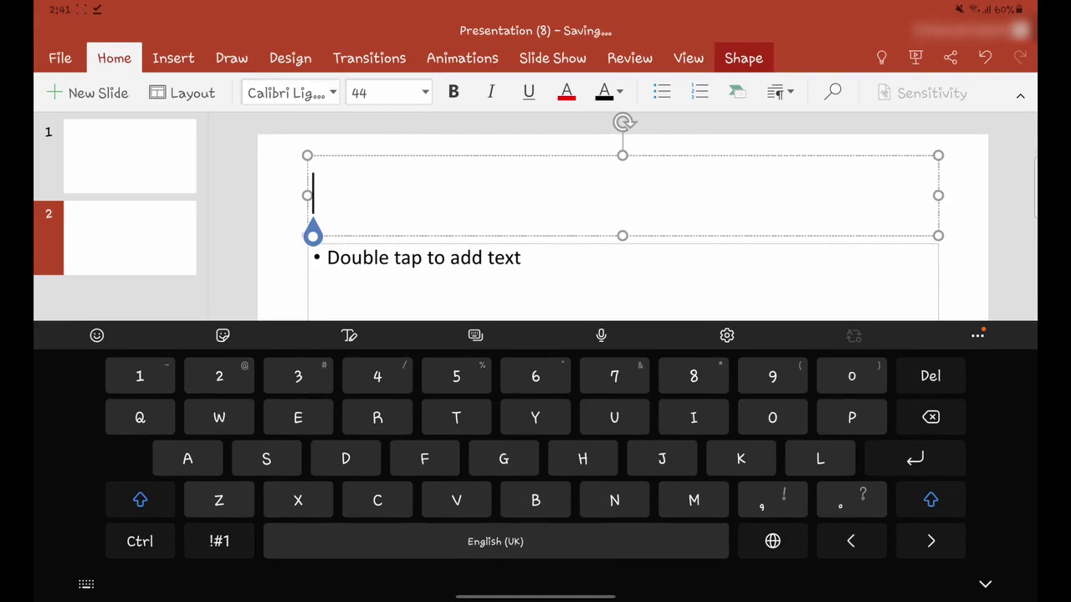
left_click(852, 419)
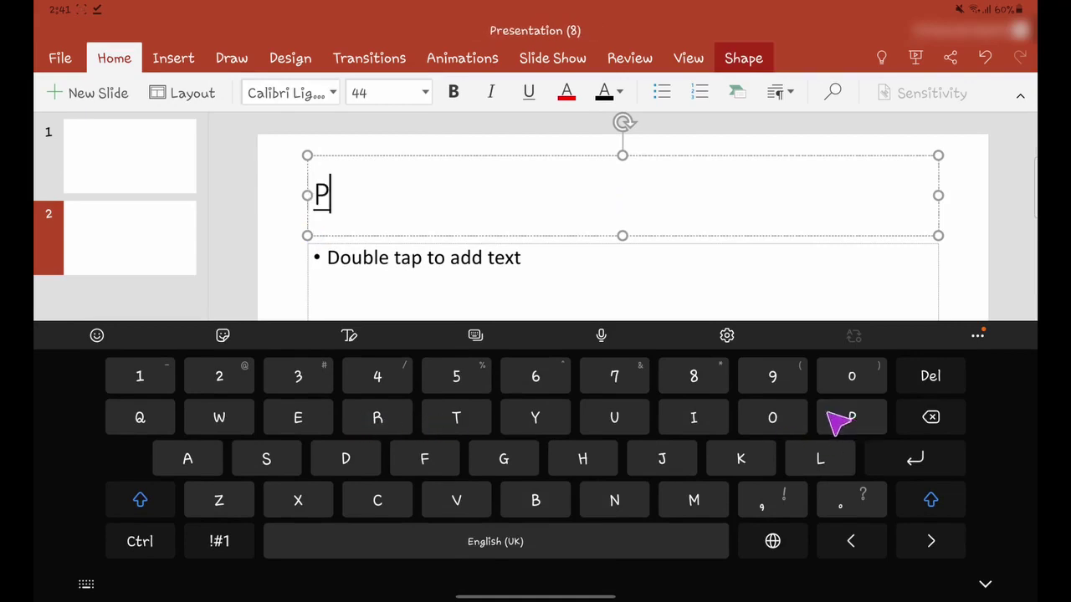
type("res")
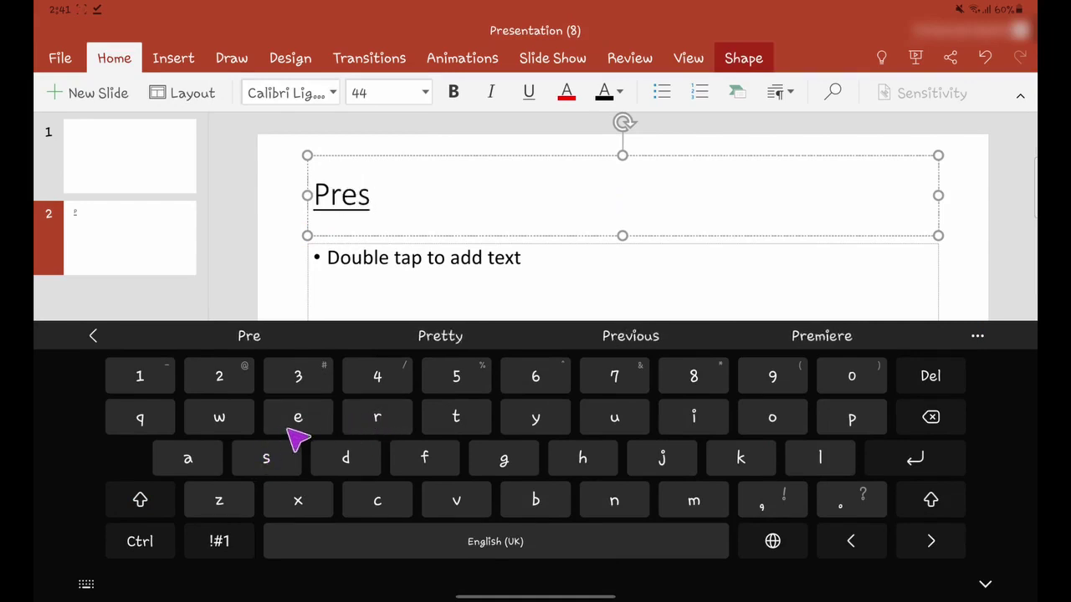
type("e")
left_click(440, 335)
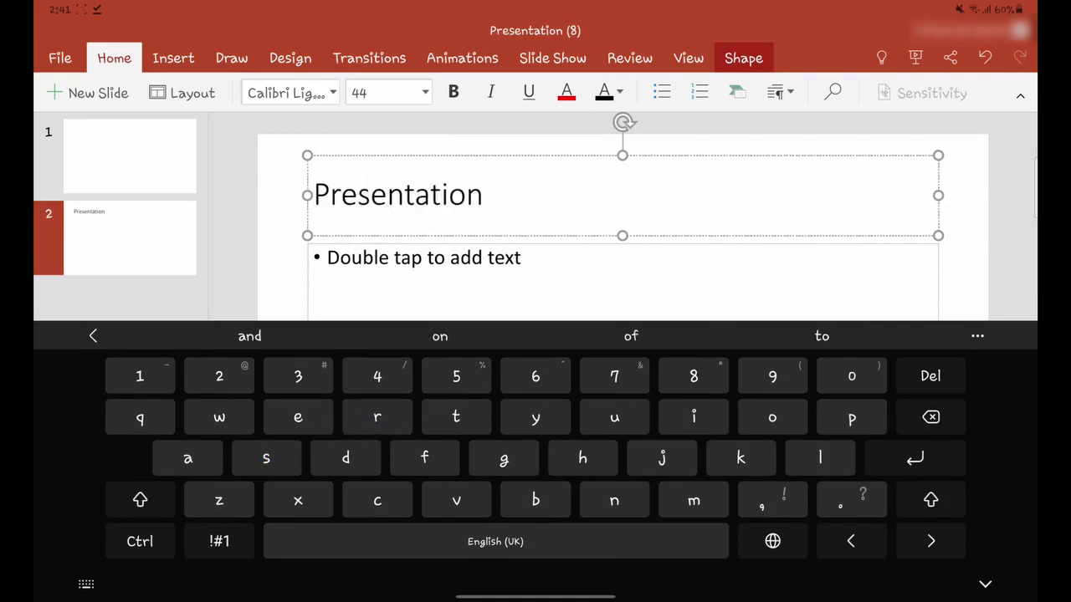
type("6")
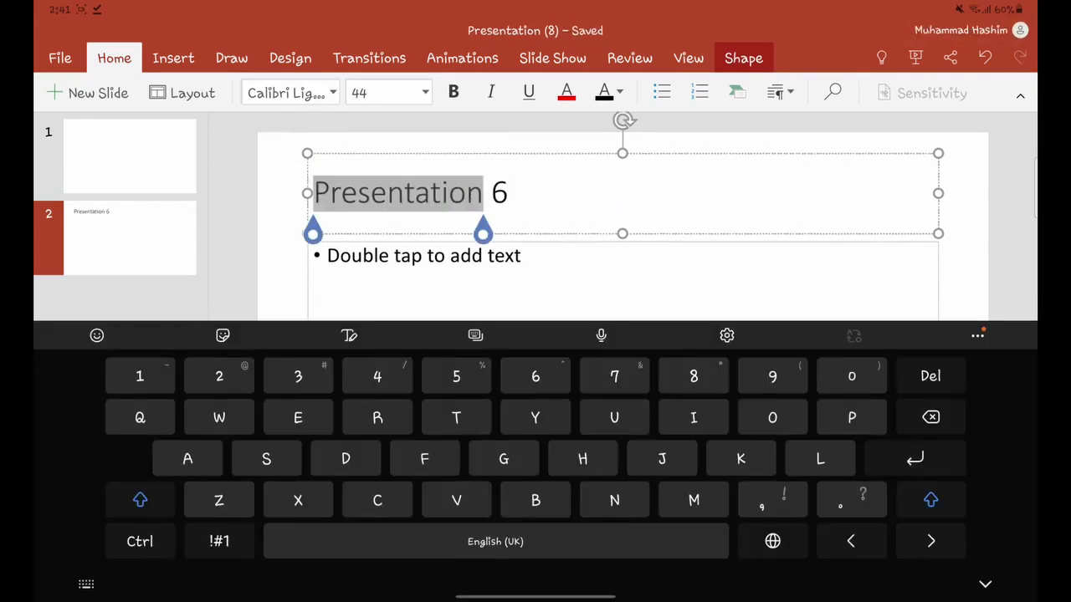
Step: Make the word Presentation italic, underlined and dark slate blue
left_click(287, 93)
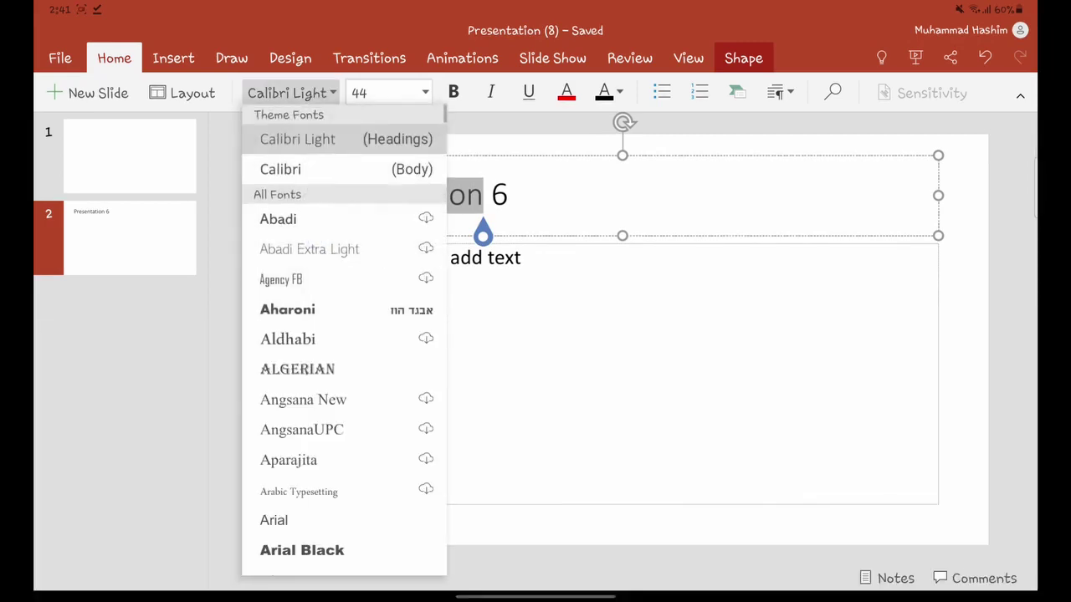
left_click(389, 92)
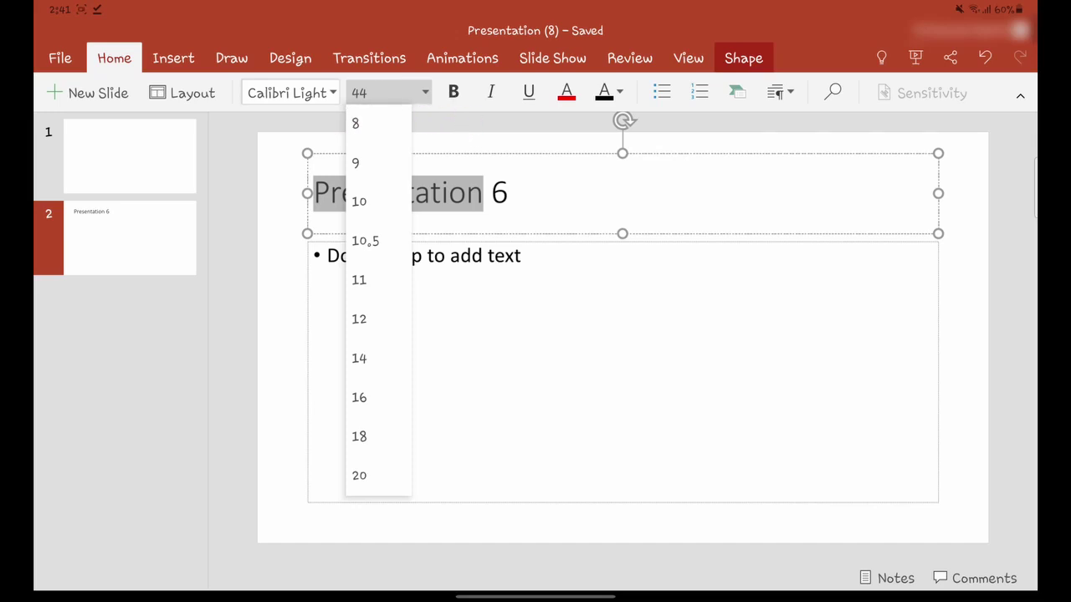
left_click(453, 92)
left_click(491, 92)
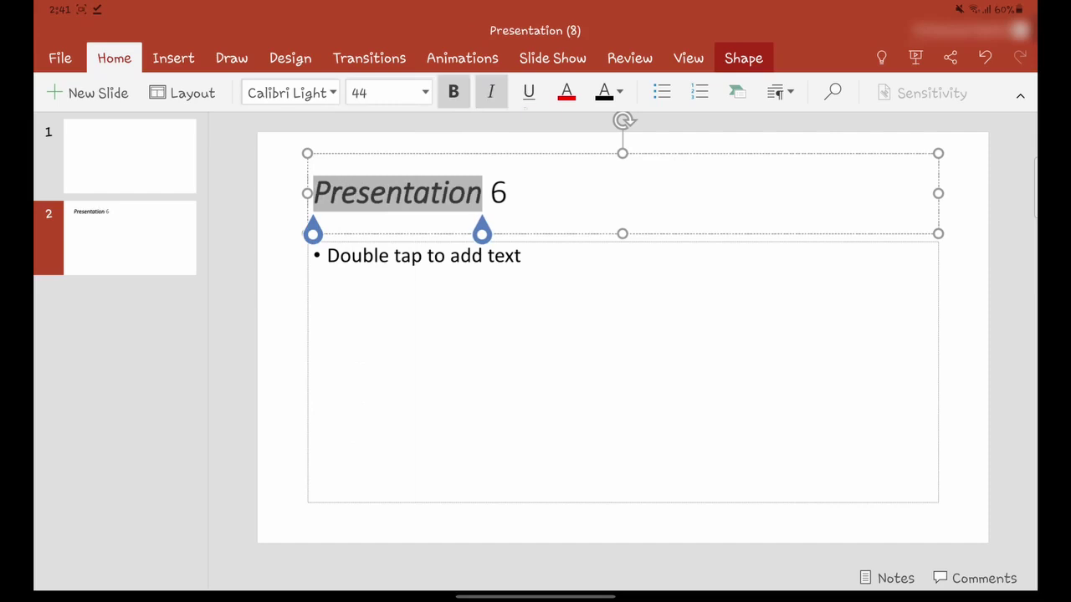
left_click(528, 92)
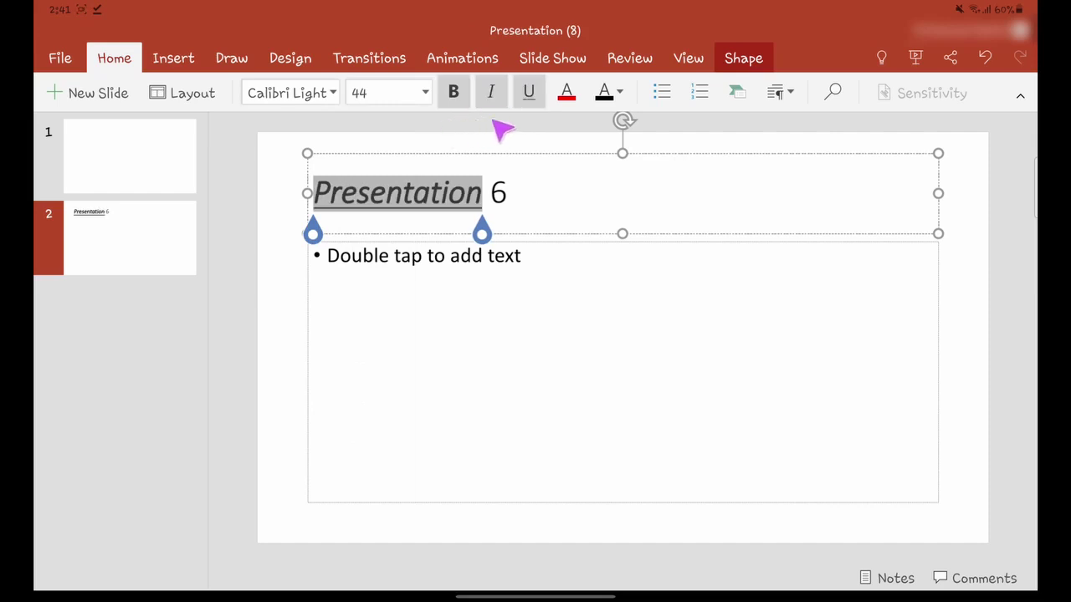
left_click(566, 92)
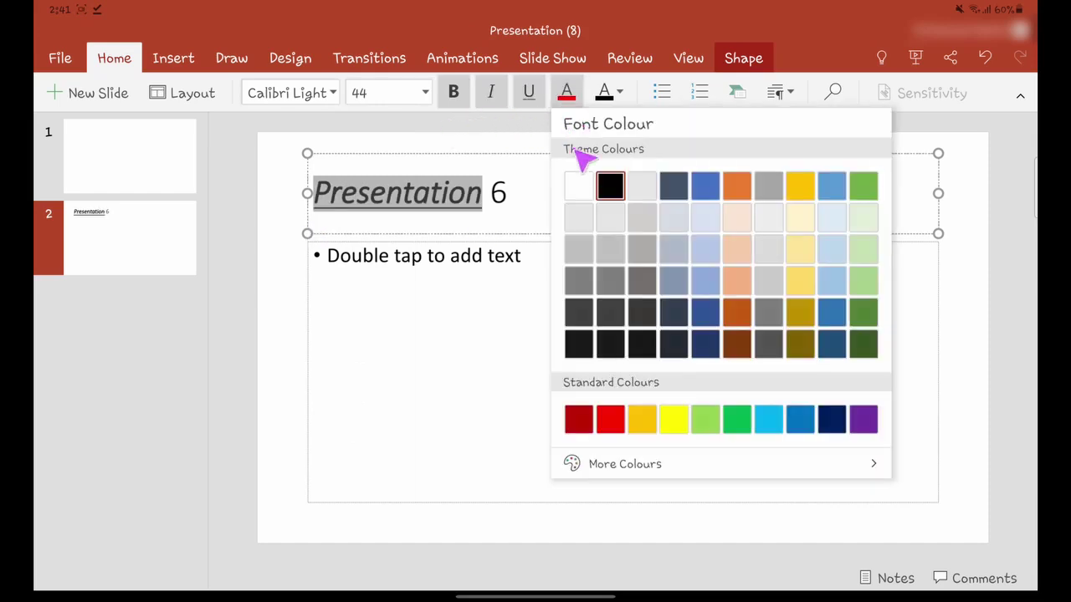
left_click(676, 191)
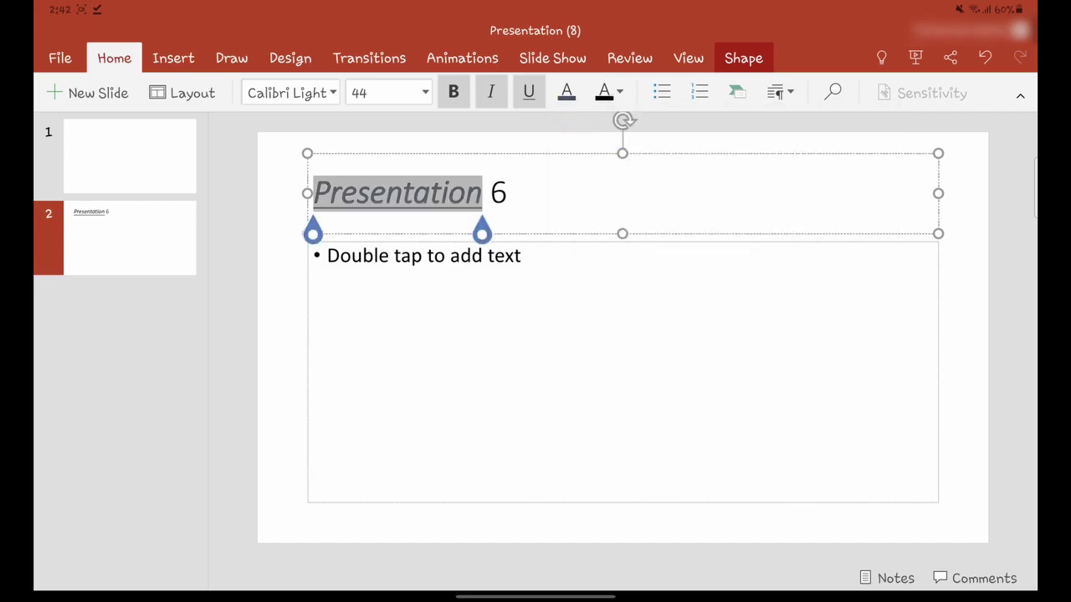
Step: Apply numbering to the title line
left_click(611, 92)
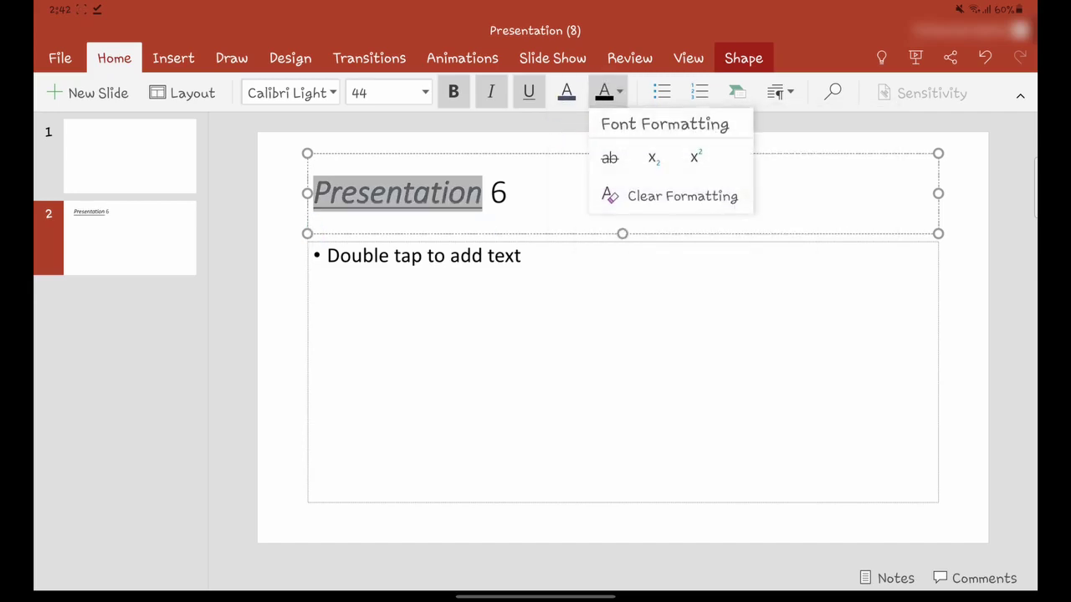
left_click(584, 134)
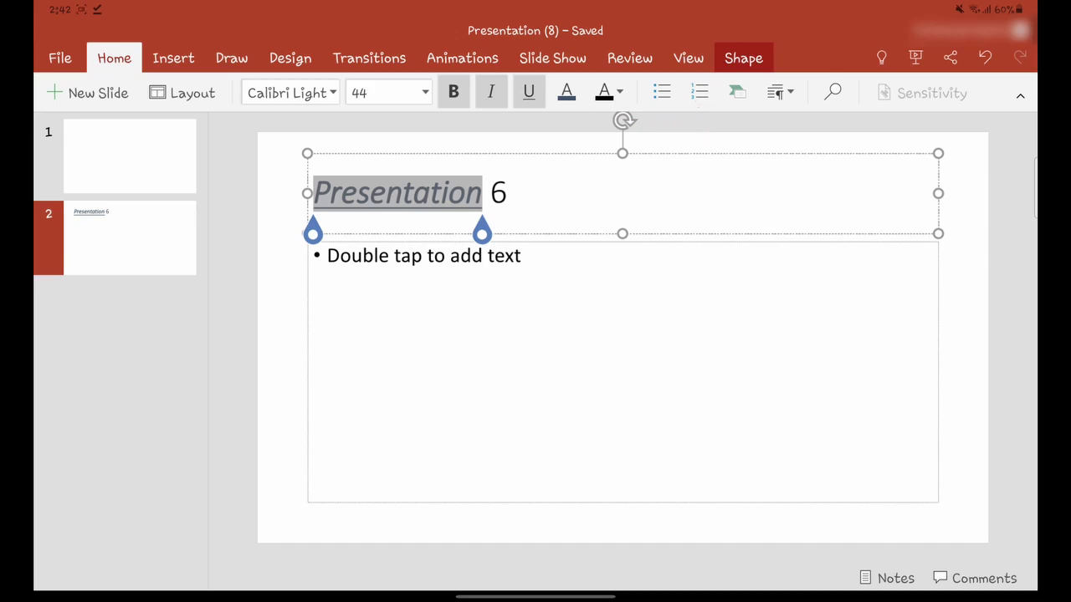
left_click(700, 92)
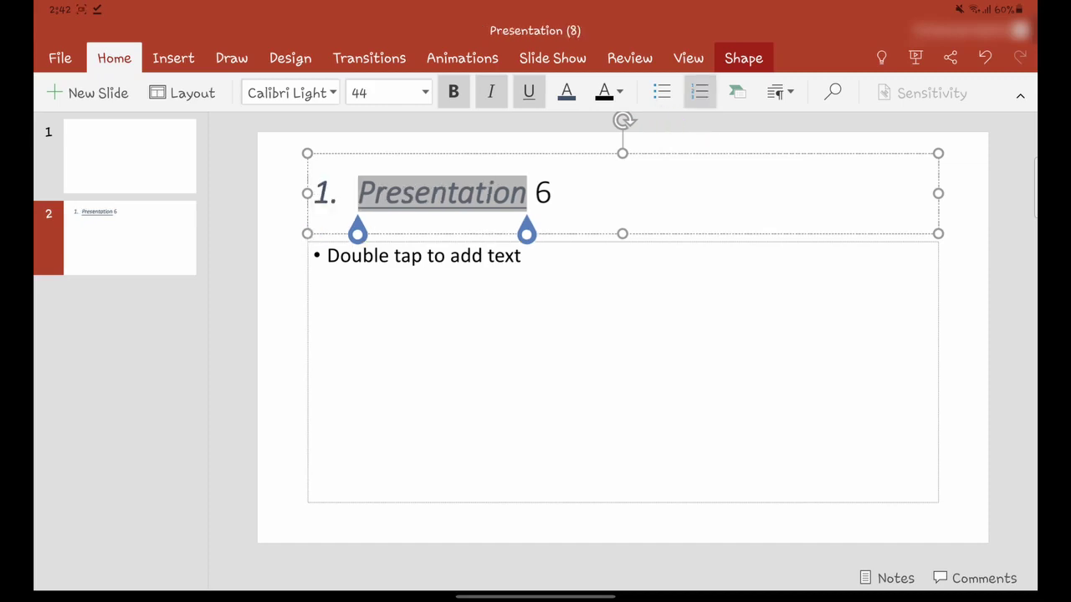
Step: Replace the title's numbering with a bullet and browse the Convert to SmartArt layouts
left_click(661, 92)
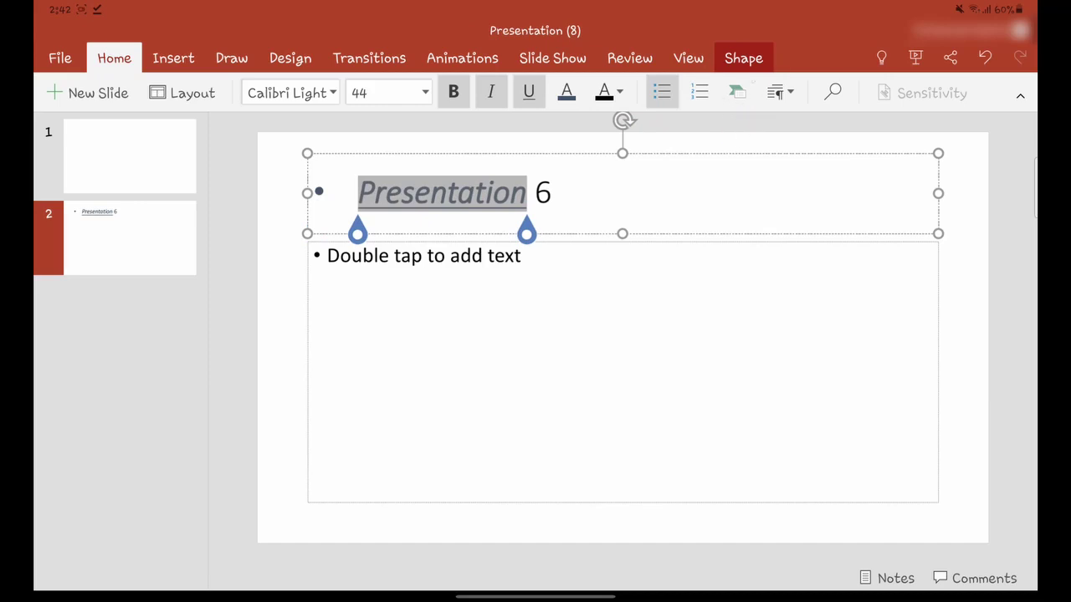
left_click(736, 92)
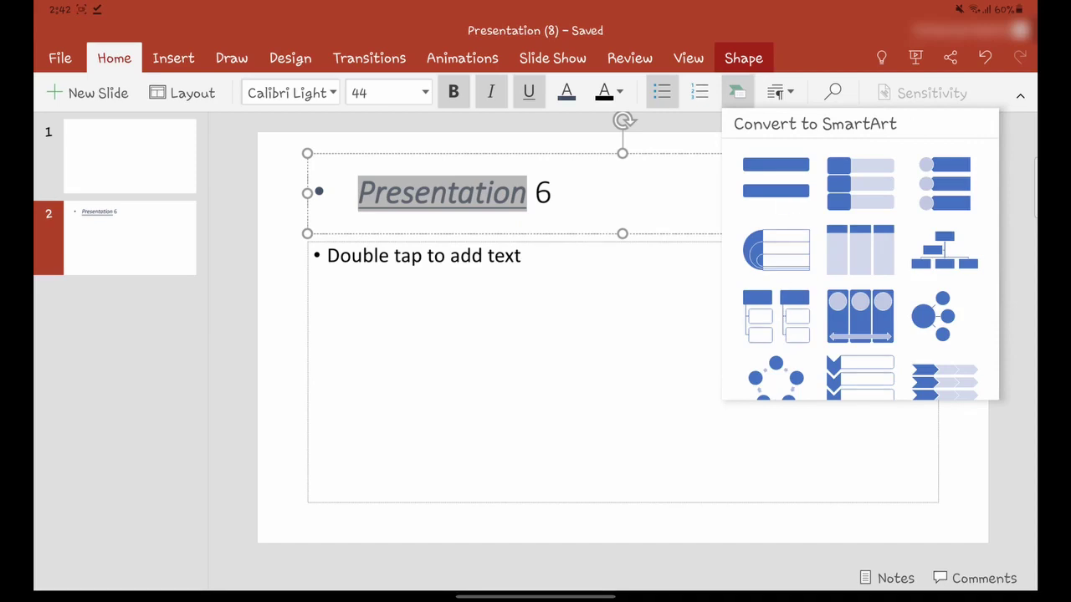
scroll(841, 258, "down", 5)
scroll(782, 185, "up", 5)
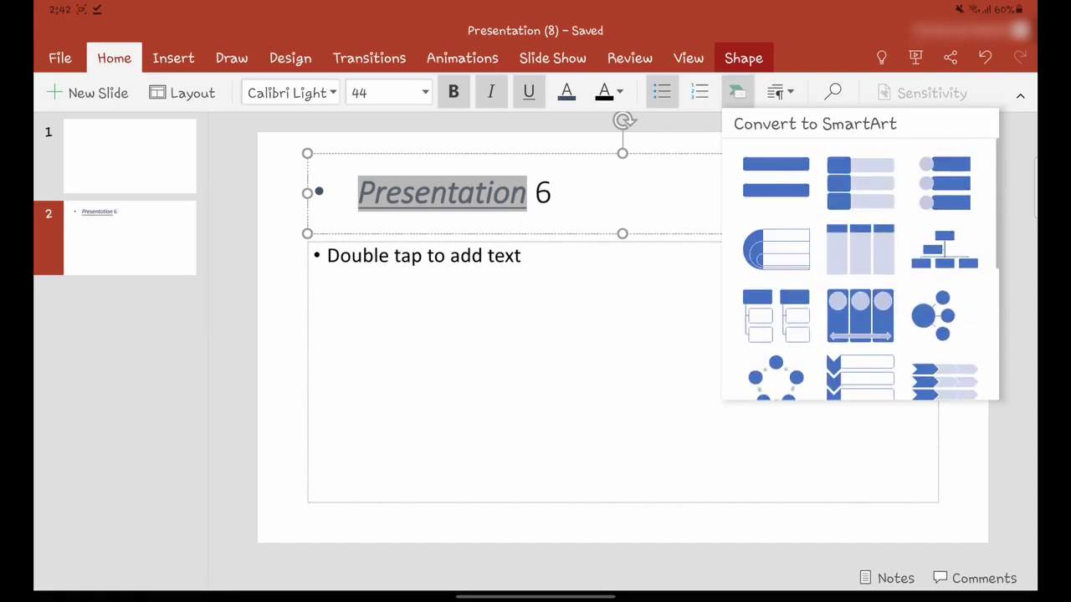
left_click(775, 176)
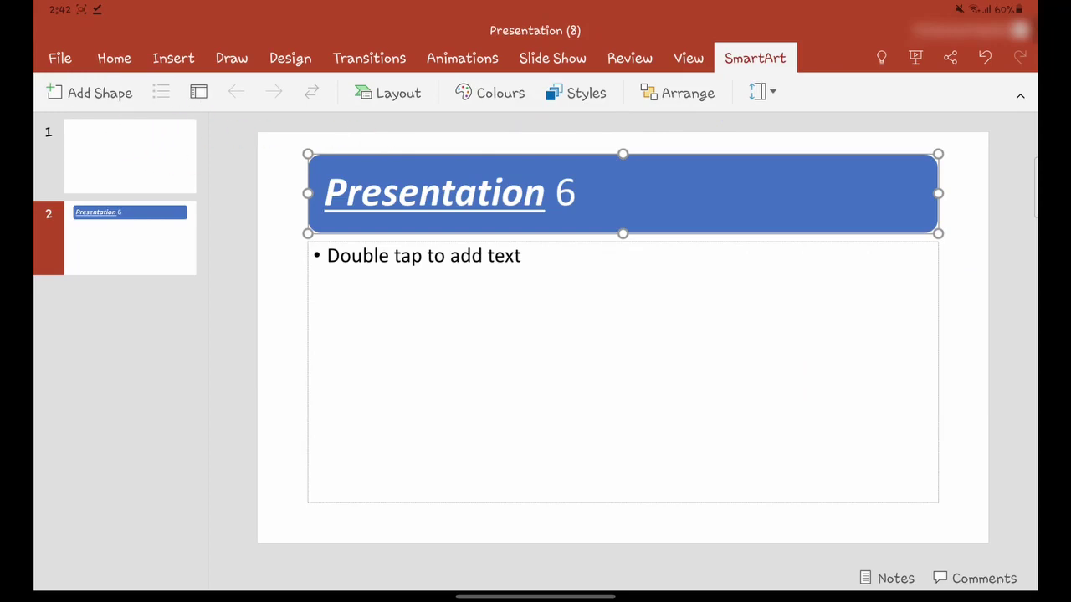
left_click(90, 93)
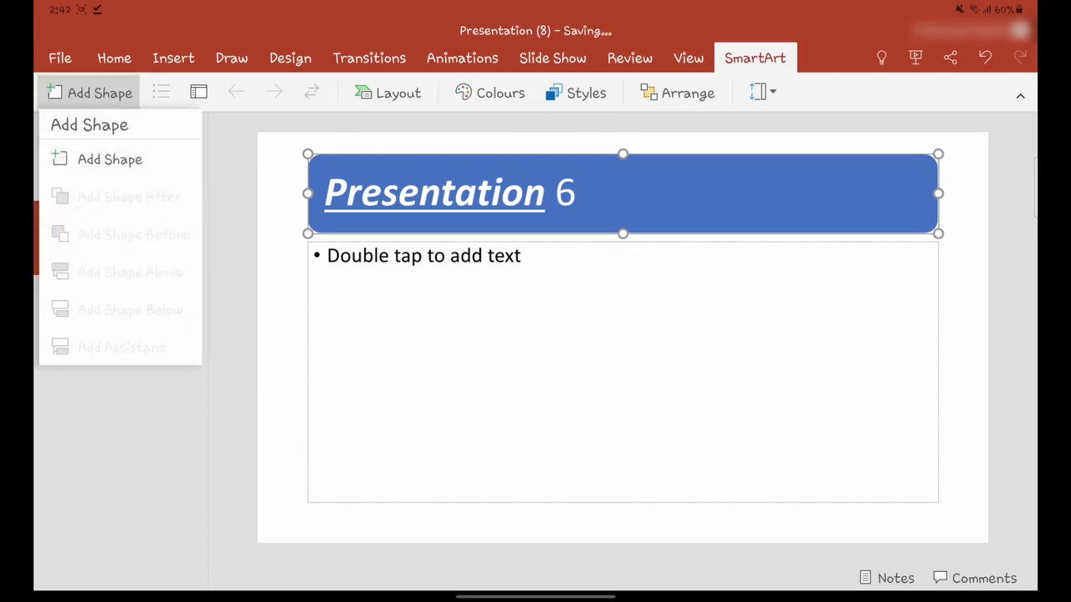
left_click(110, 159)
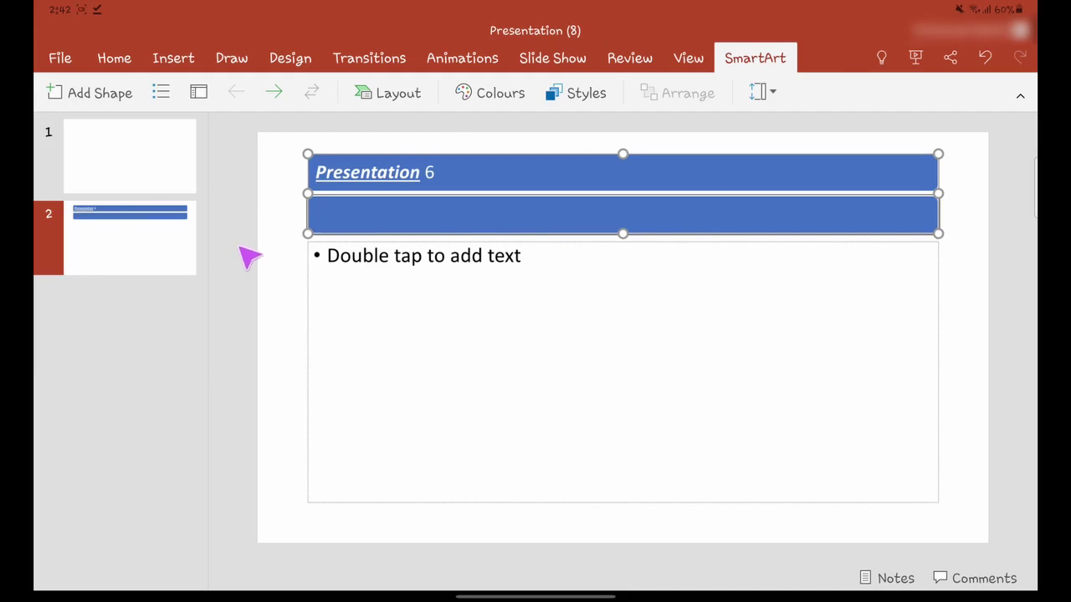
left_click(240, 258)
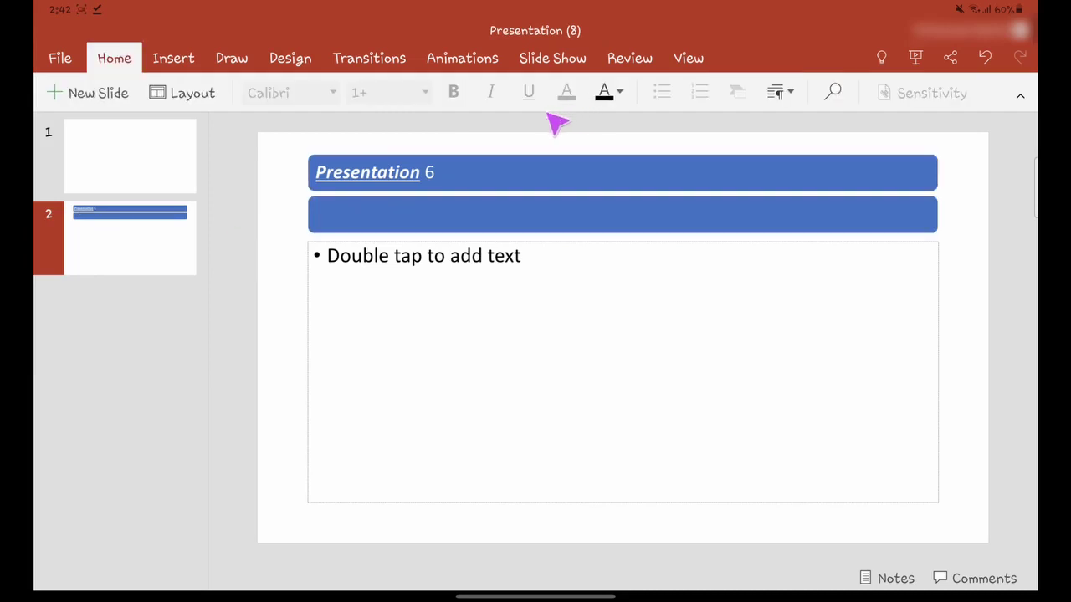
left_click(628, 176)
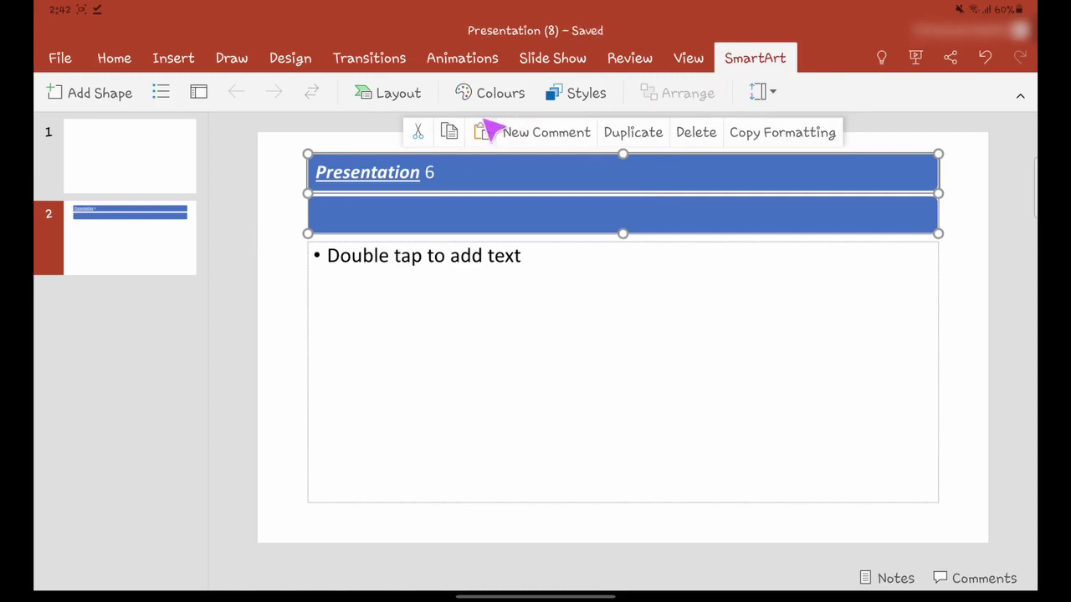
left_click(490, 92)
left_click(491, 93)
left_click(389, 93)
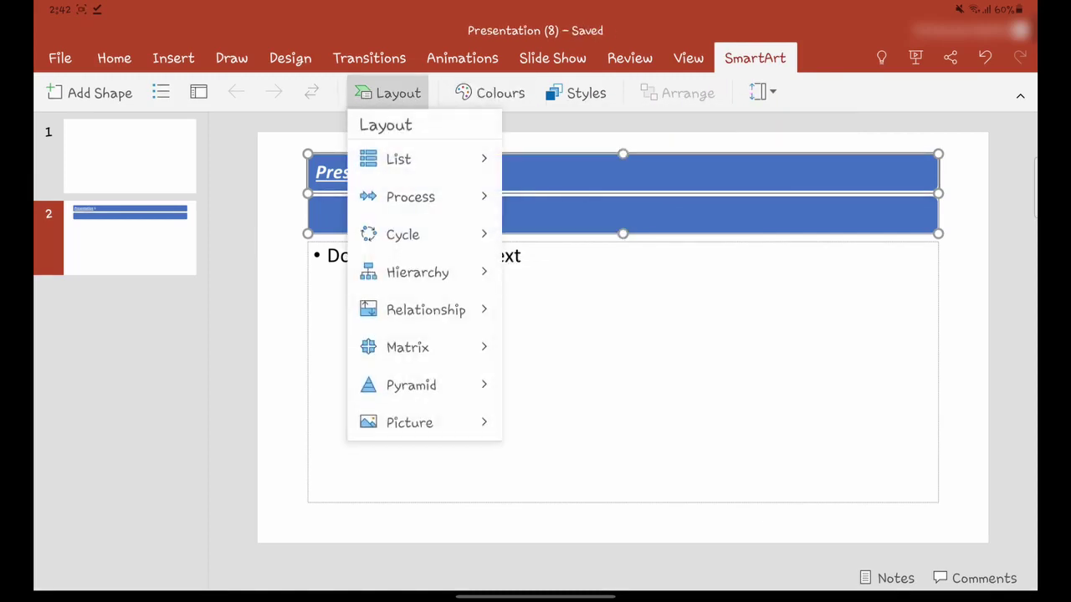
left_click(473, 158)
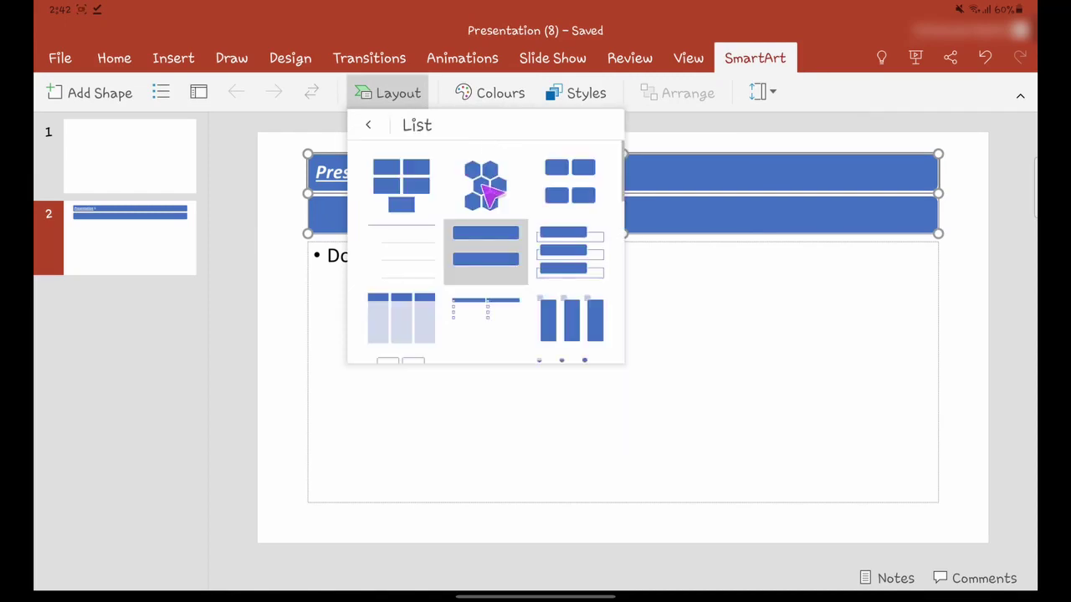
left_click(370, 125)
left_click(471, 197)
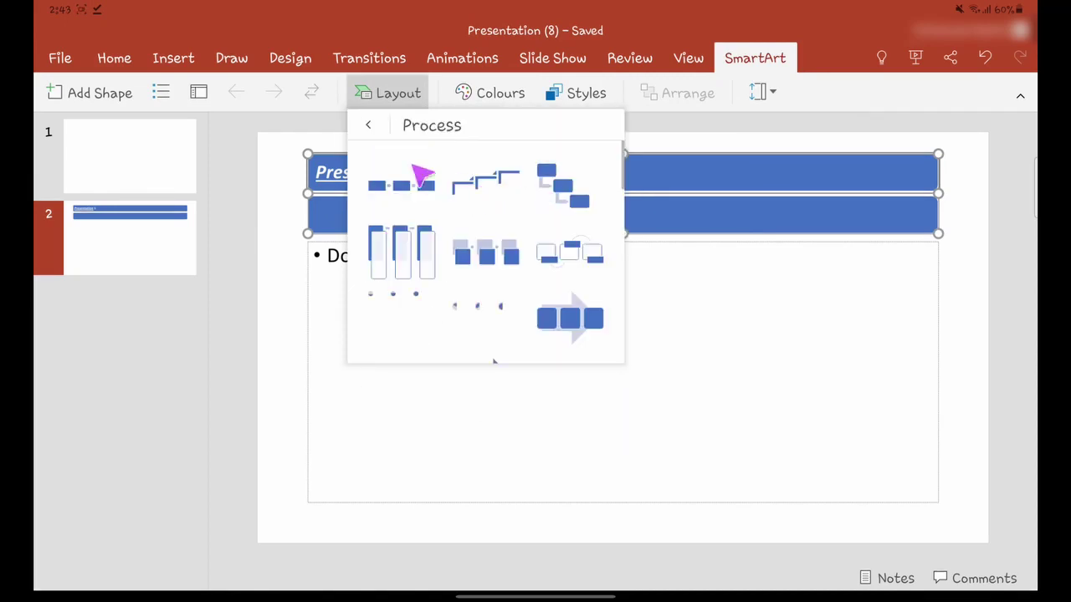
left_click(370, 125)
left_click(435, 234)
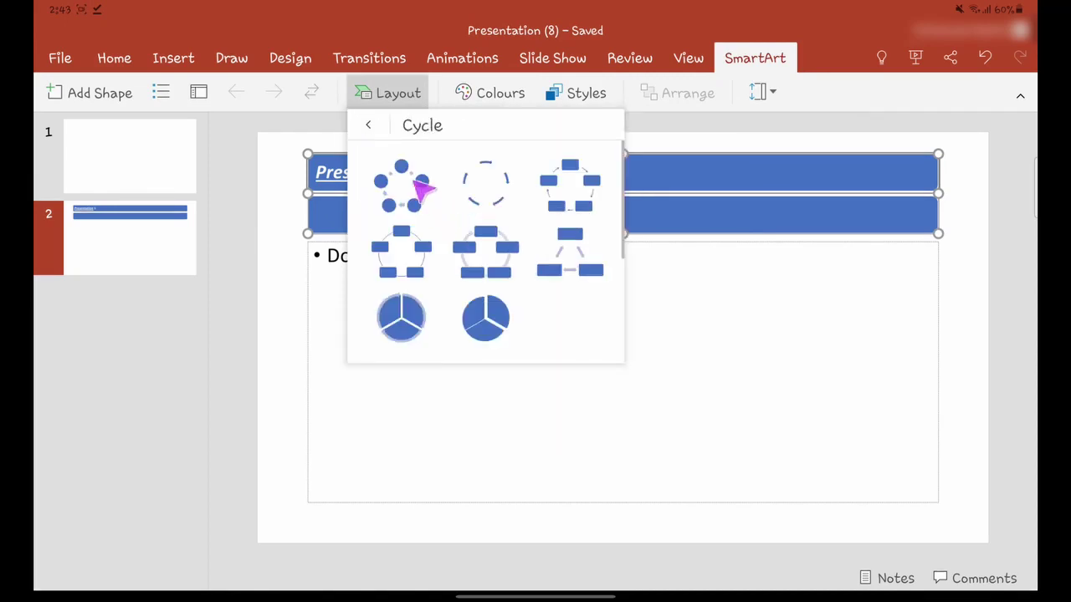
left_click(369, 126)
left_click(256, 225)
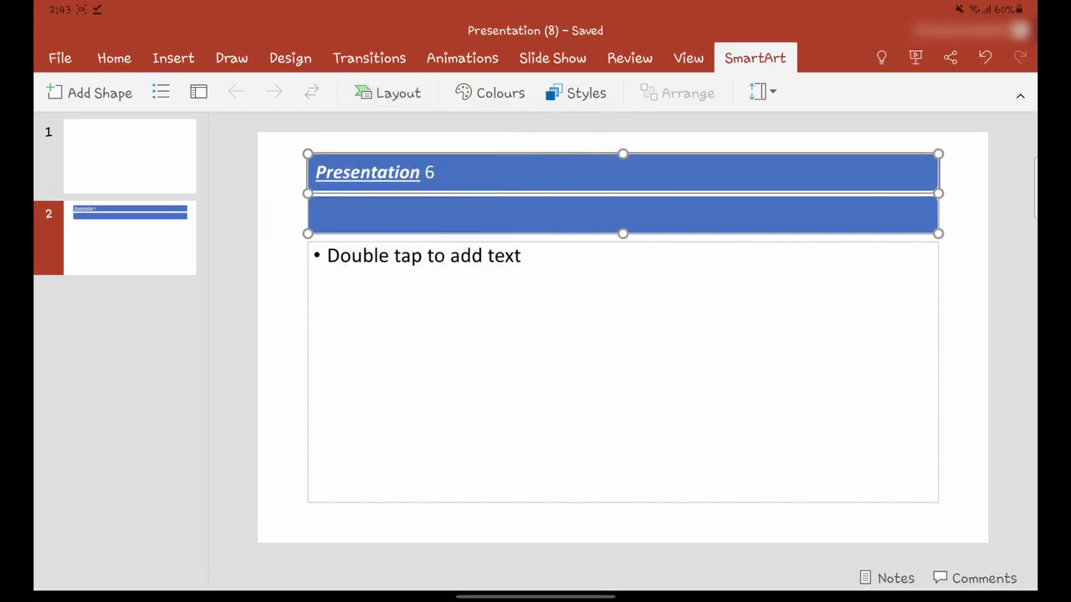
left_click(984, 578)
Step: Start a new comment on the slide, then discard it without posting
left_click(199, 92)
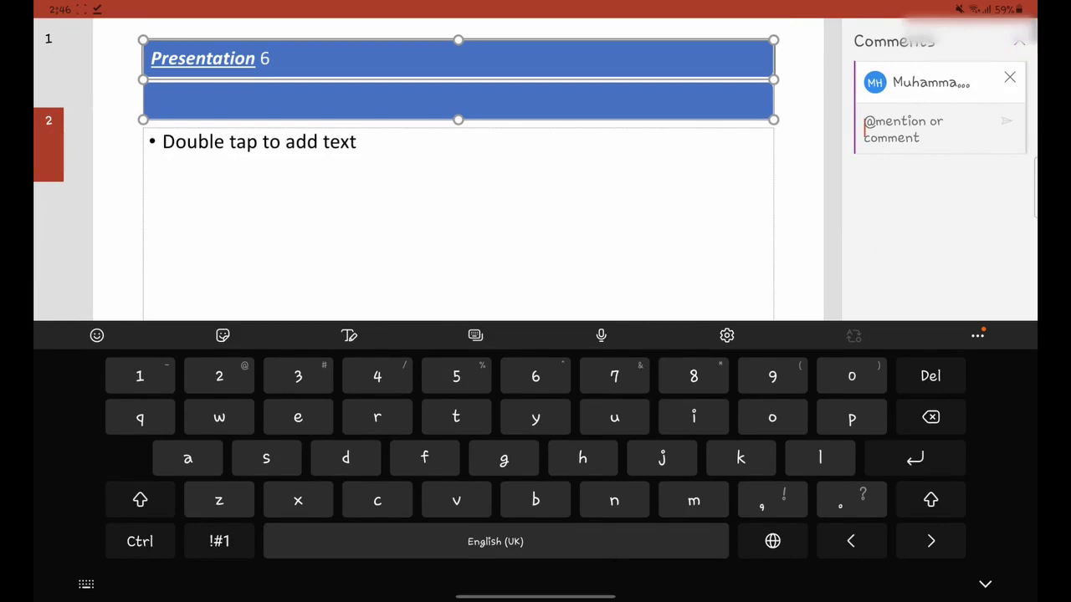
left_click(1010, 77)
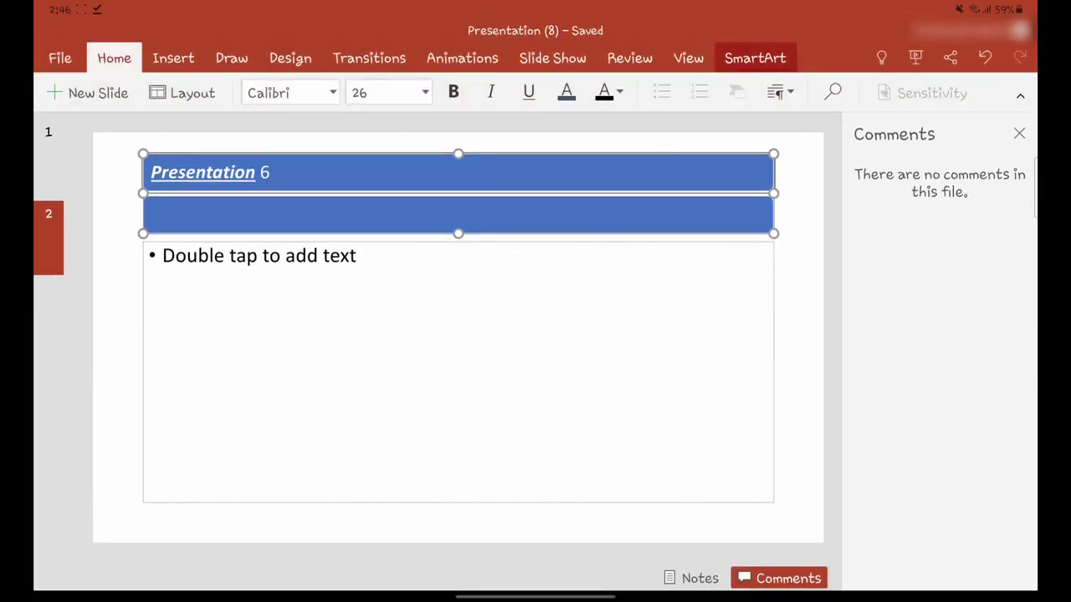
Step: Insert a three-column table, move it lower on the slide, and add a row below
left_click(173, 58)
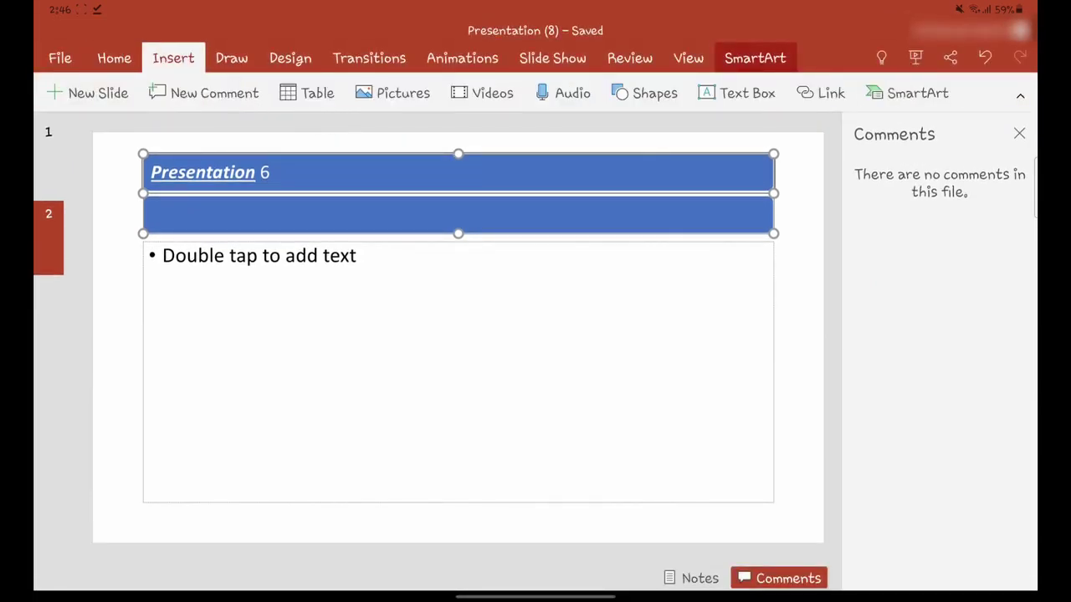
left_click(311, 93)
left_click_drag(425, 282, 435, 357)
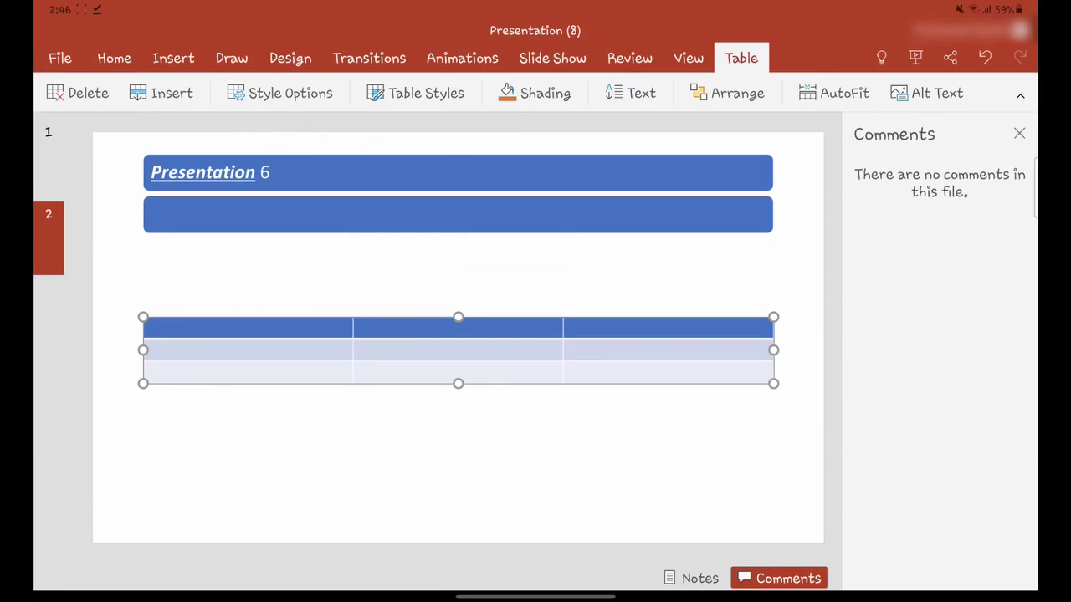
left_click(161, 93)
left_click(201, 158)
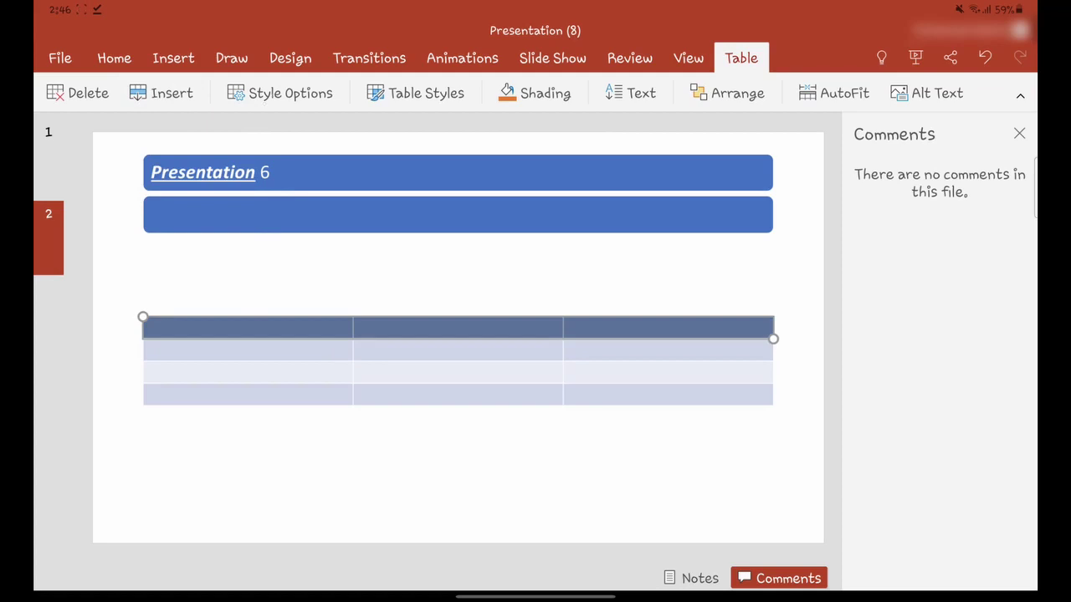
left_click(279, 93)
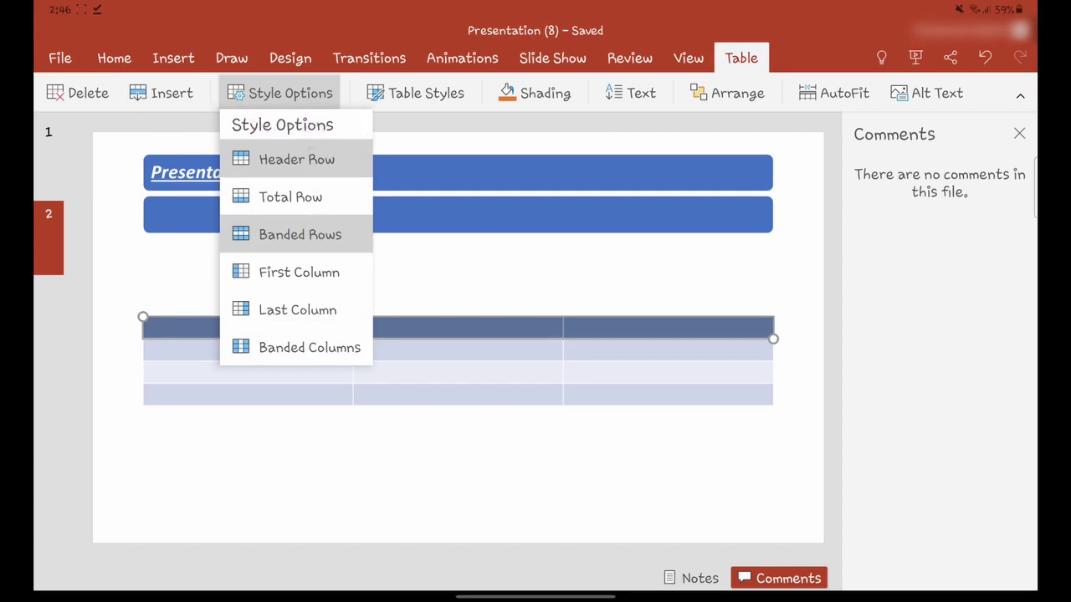
Step: Turn on Total Row and Last Column styling and apply an orange Medium table style
left_click(310, 196)
left_click(279, 93)
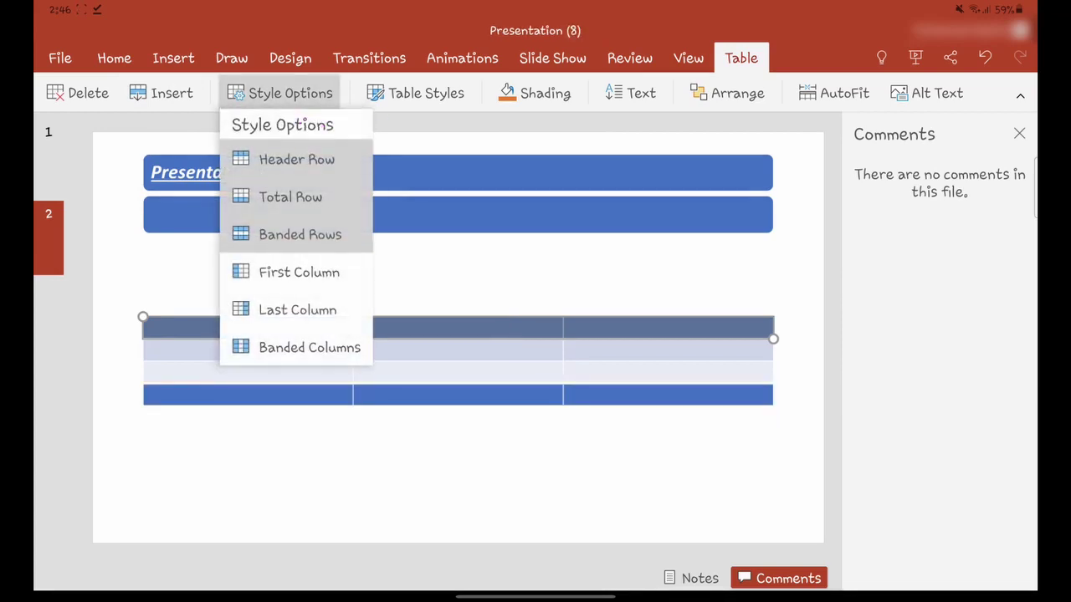
left_click(297, 310)
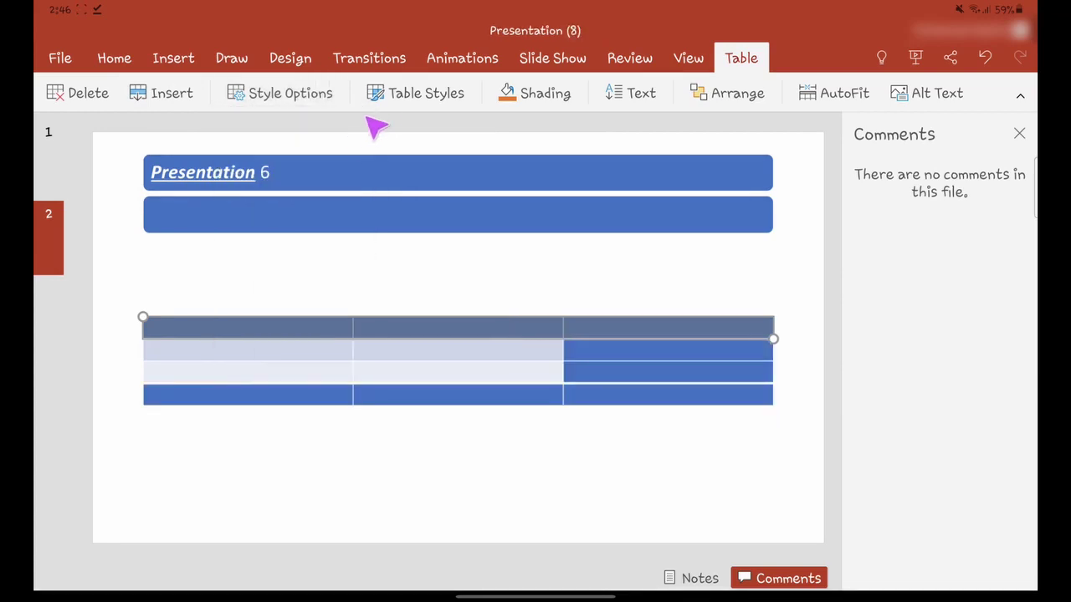
left_click(416, 93)
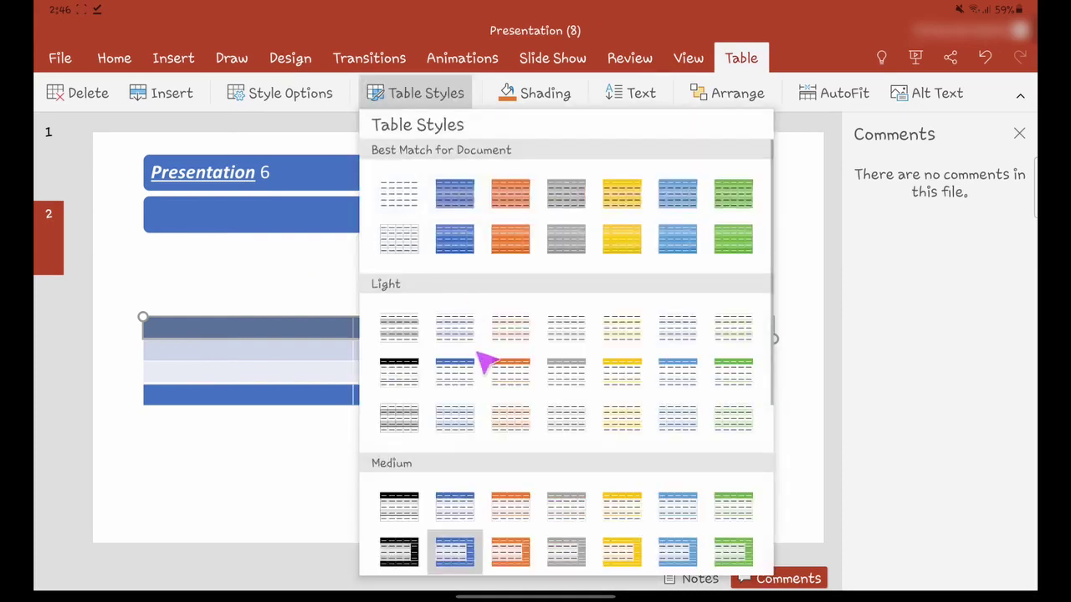
scroll(494, 293, "down", 5)
scroll(500, 243, "down", 2)
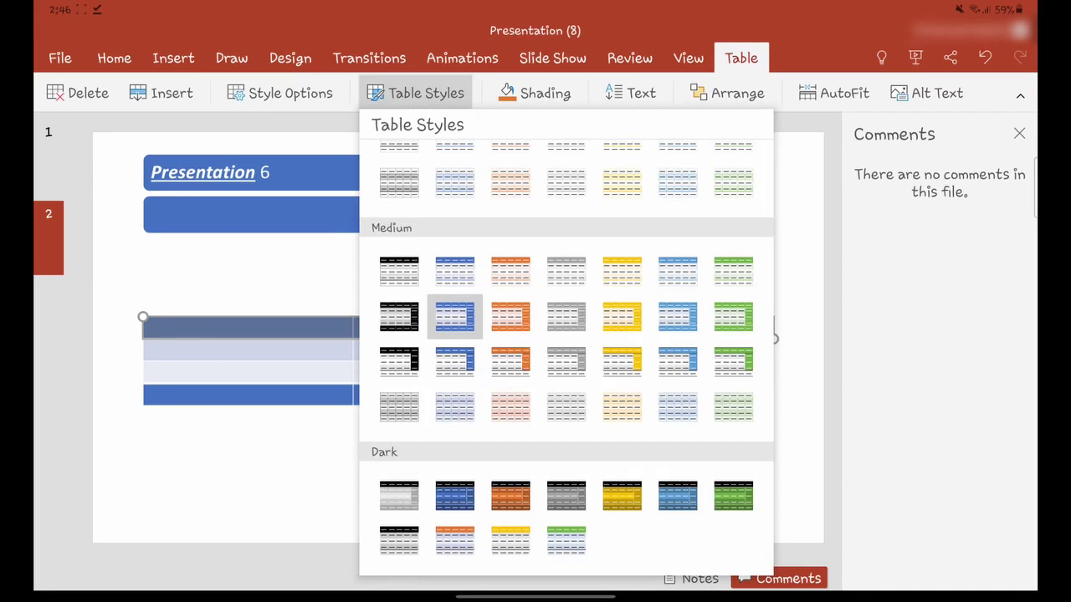
left_click(512, 361)
left_click(416, 93)
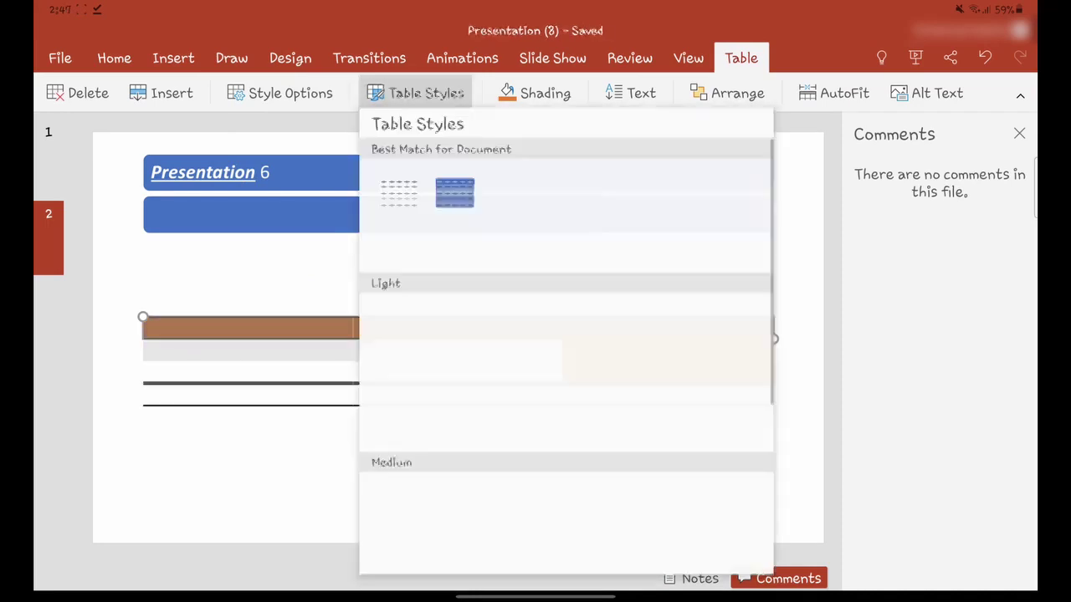
left_click(332, 459)
Step: Shade the header row grey, then fill the whole table dark grey
left_click(536, 93)
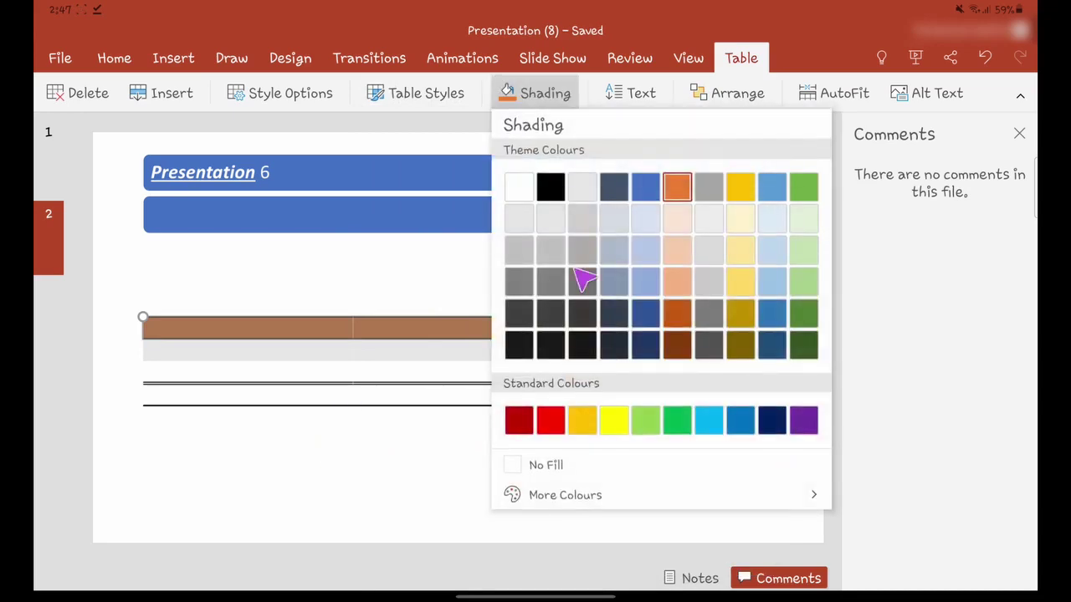
left_click(582, 279)
left_click(592, 272)
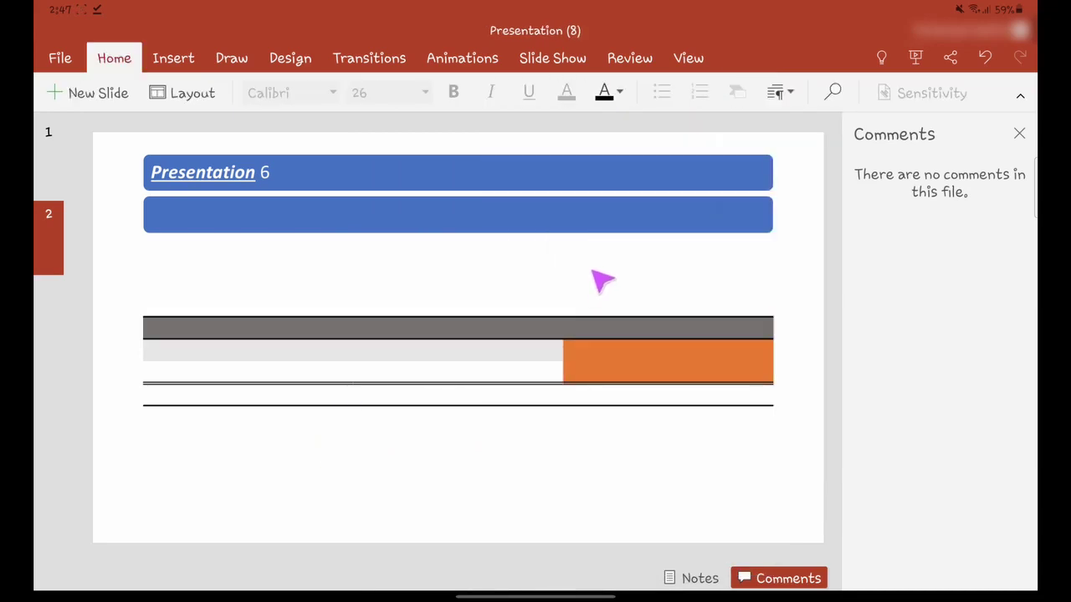
left_click(352, 360)
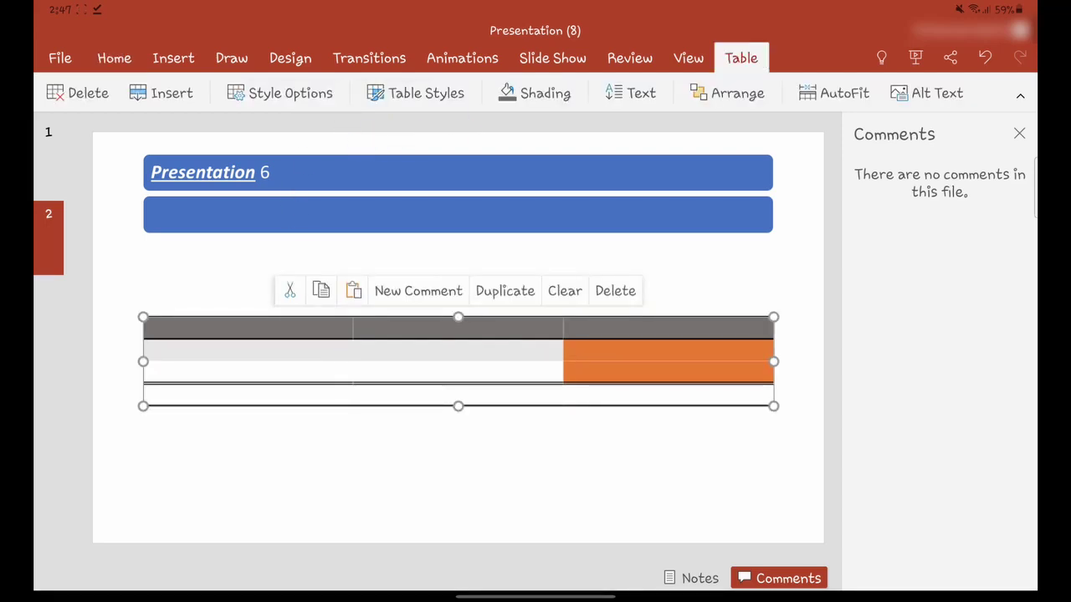
left_click(535, 93)
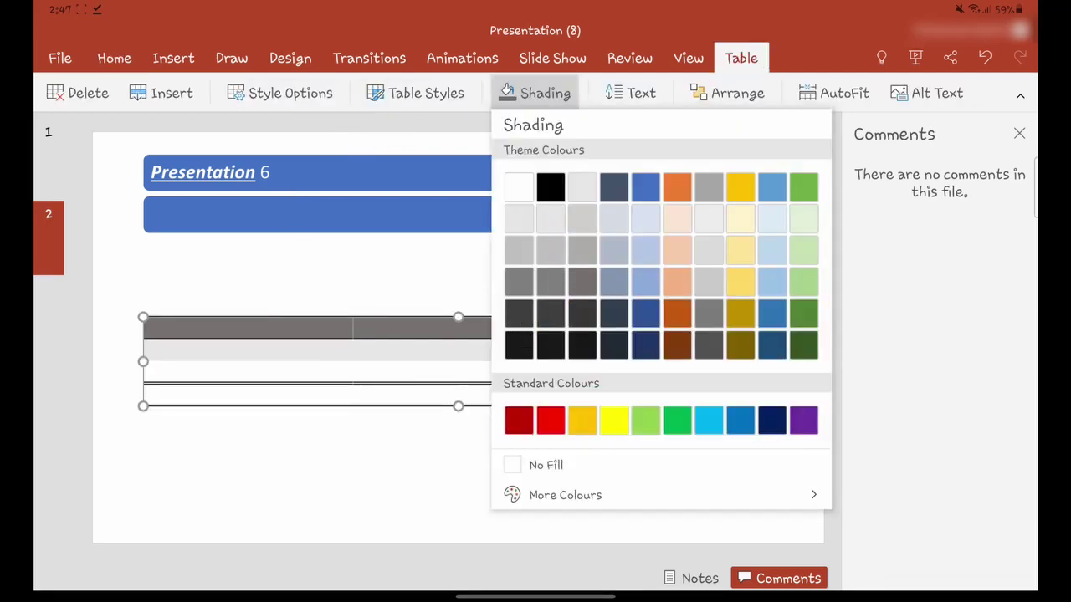
left_click(551, 313)
left_click(631, 92)
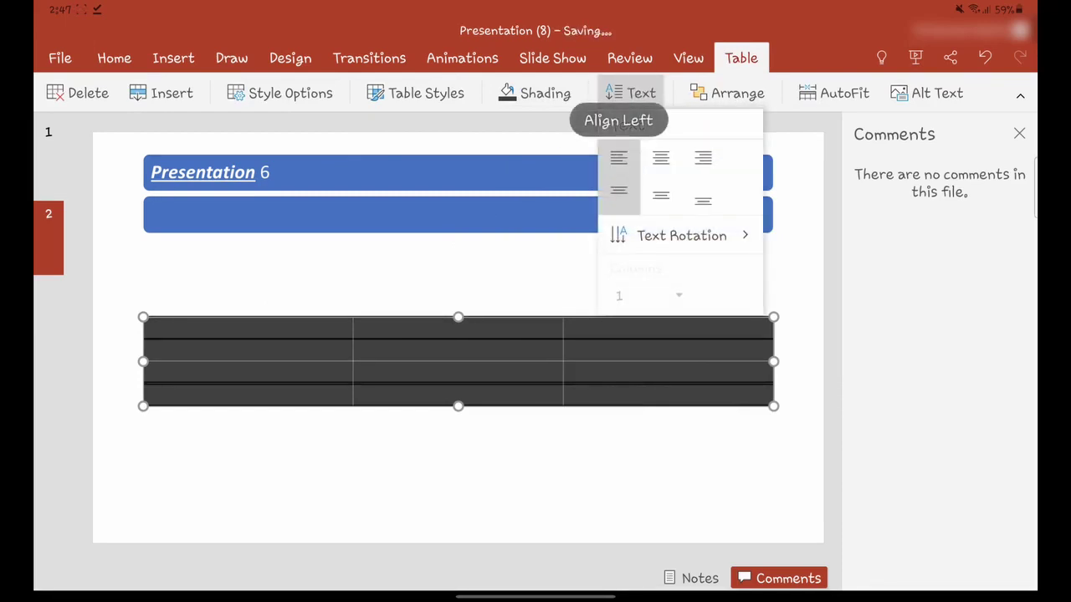
Step: Align the table text right and centre it vertically in the cells
left_click(661, 157)
left_click(631, 93)
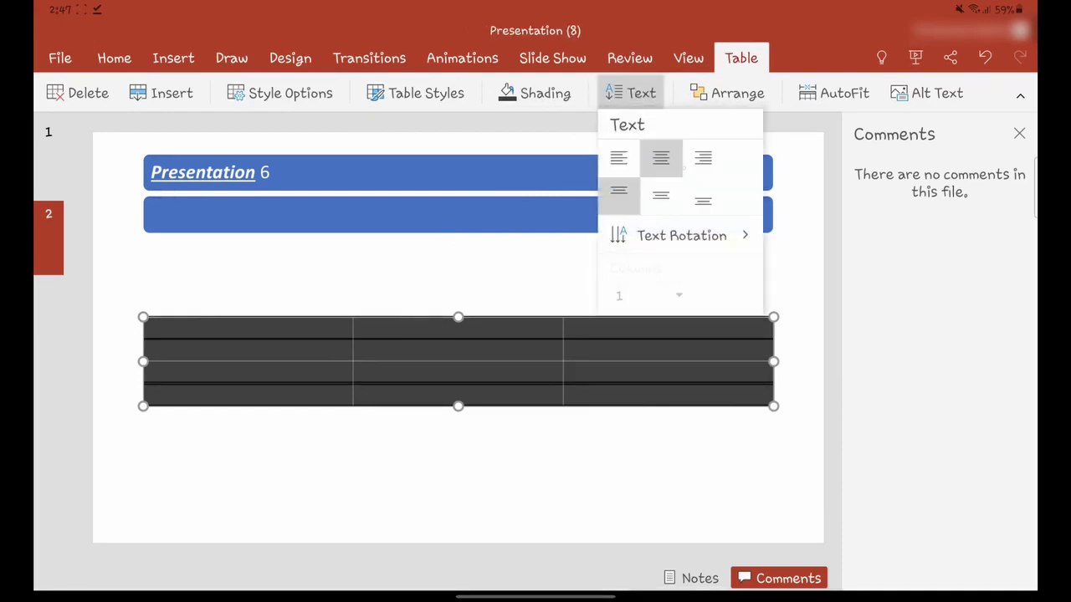
left_click(703, 157)
left_click(703, 199)
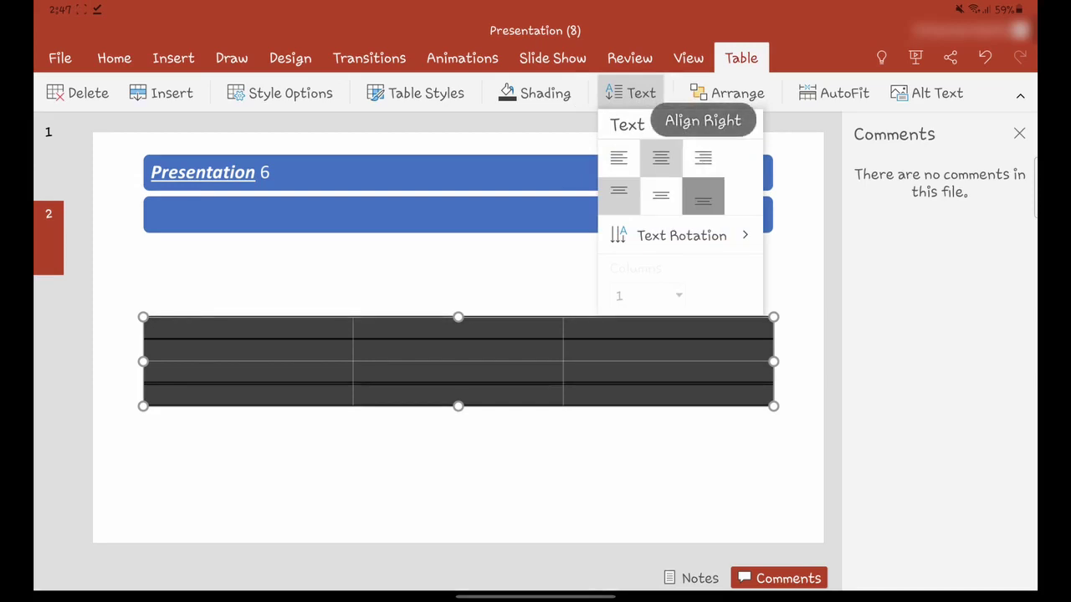
left_click(702, 200)
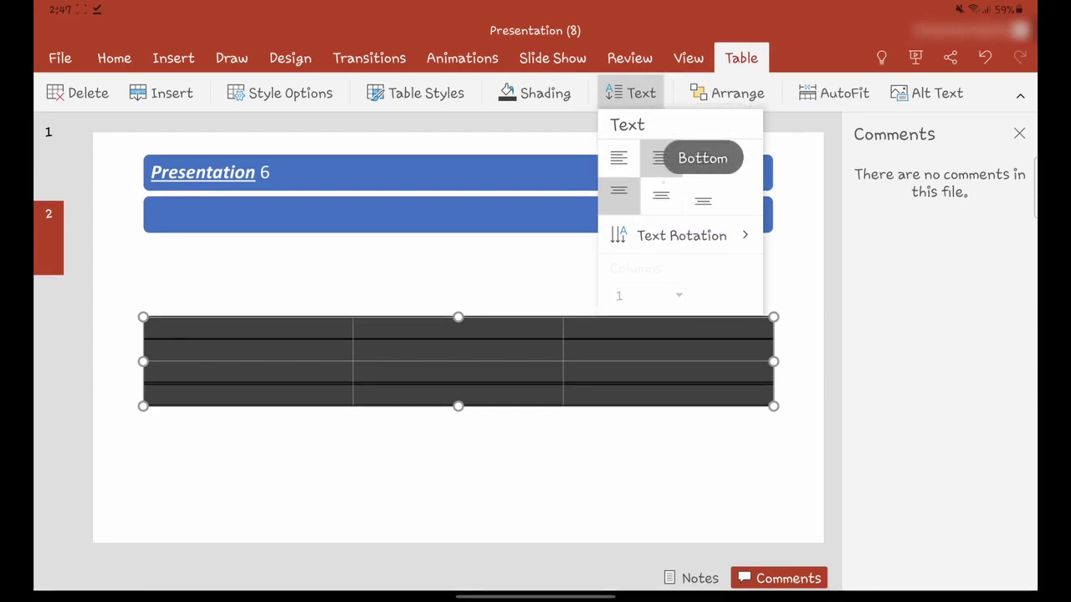
left_click(661, 196)
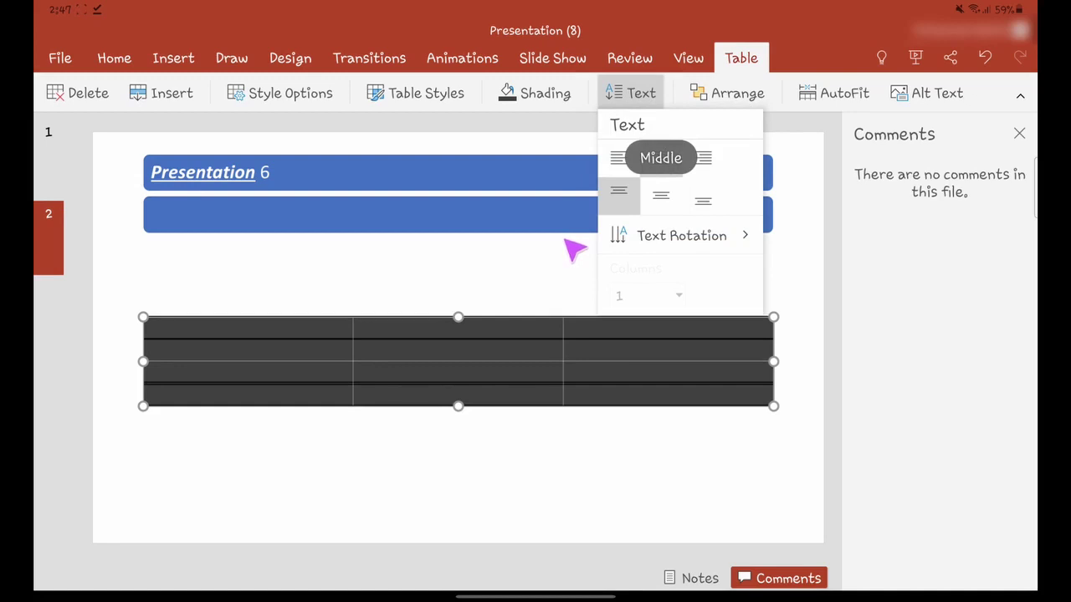
left_click(469, 361)
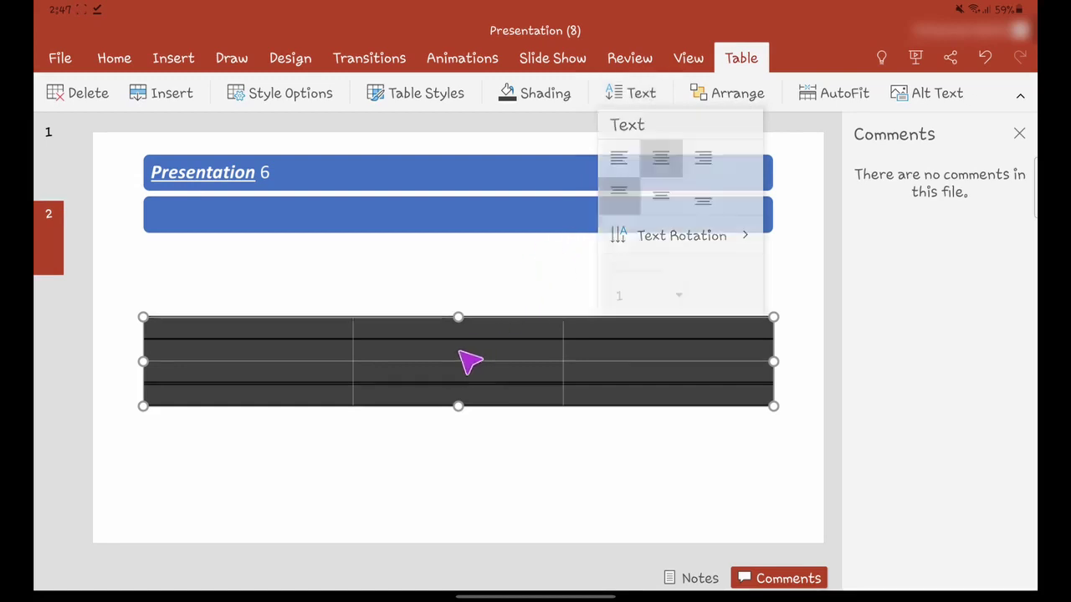
Step: Select the table's middle cell for editing and hide the on-screen keyboard
left_click(468, 362)
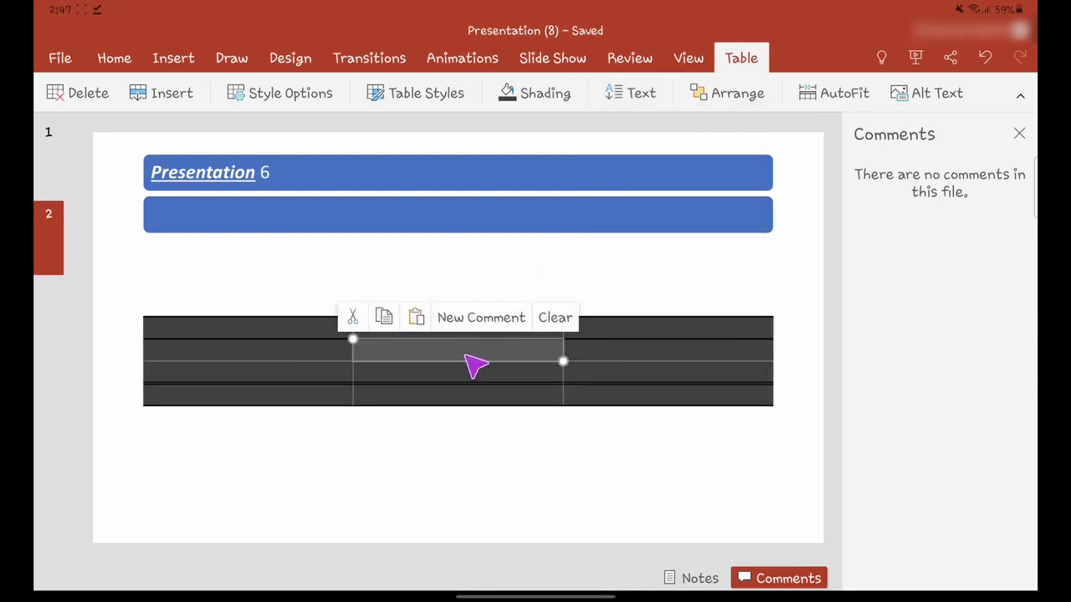
left_click(495, 358)
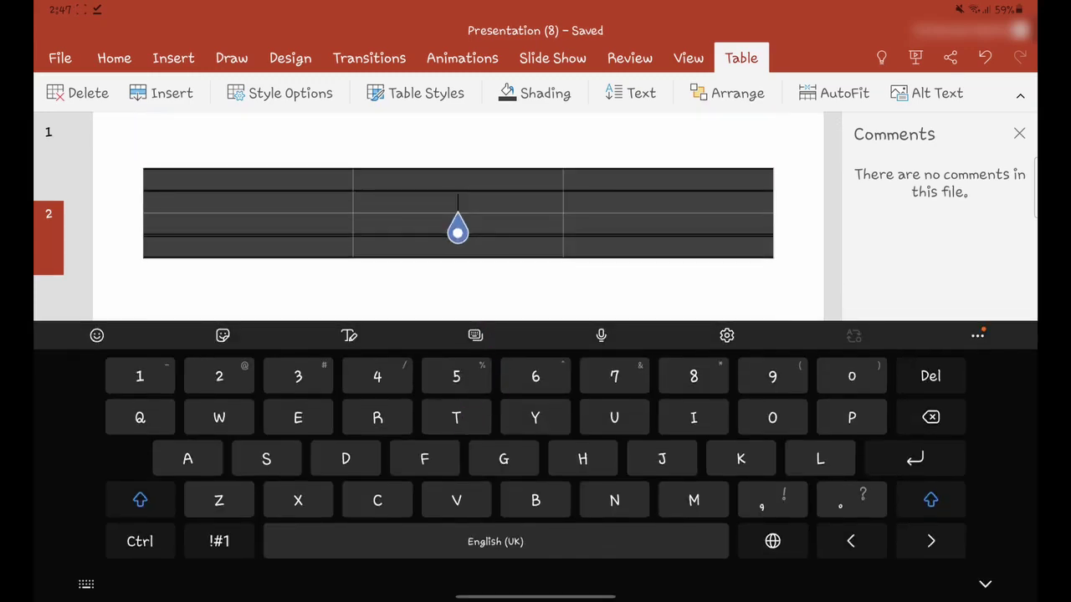
left_click(985, 583)
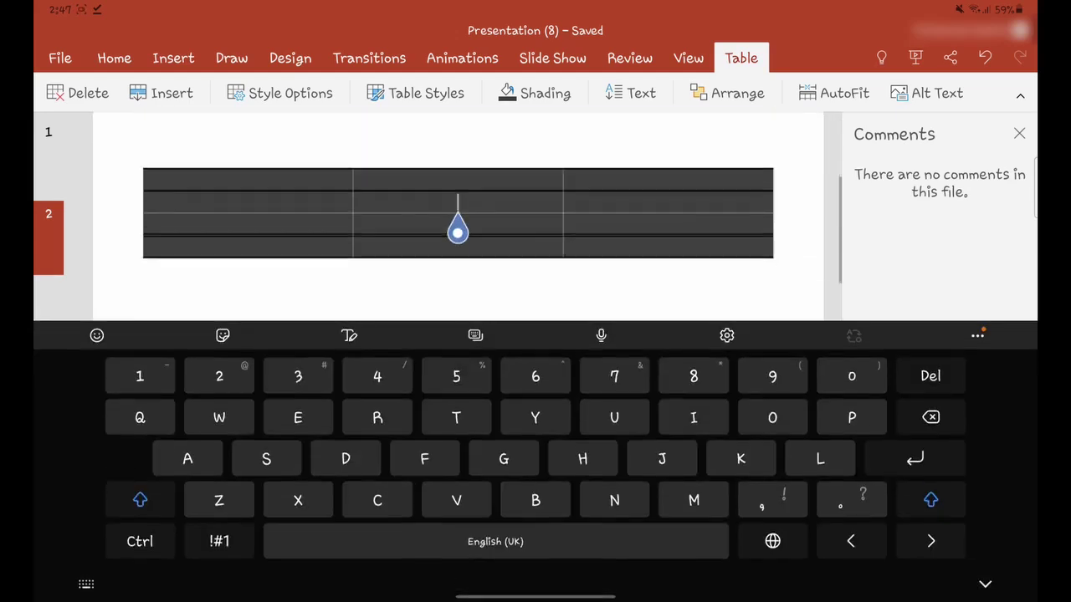
left_click(231, 58)
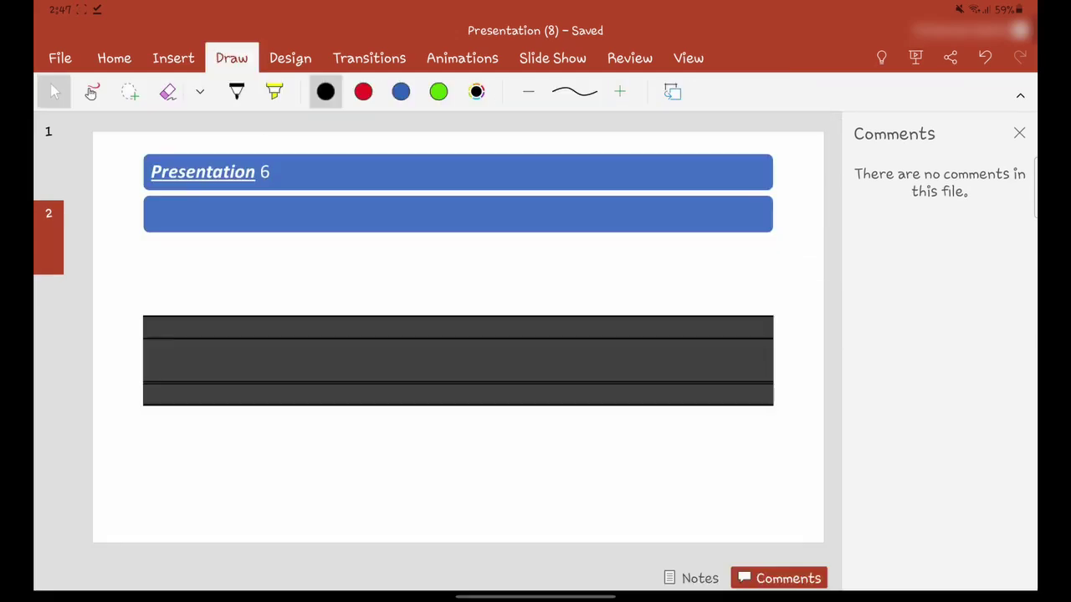
Step: Draw a black-pen stick figure with head, body and legs over the table
left_click(236, 91)
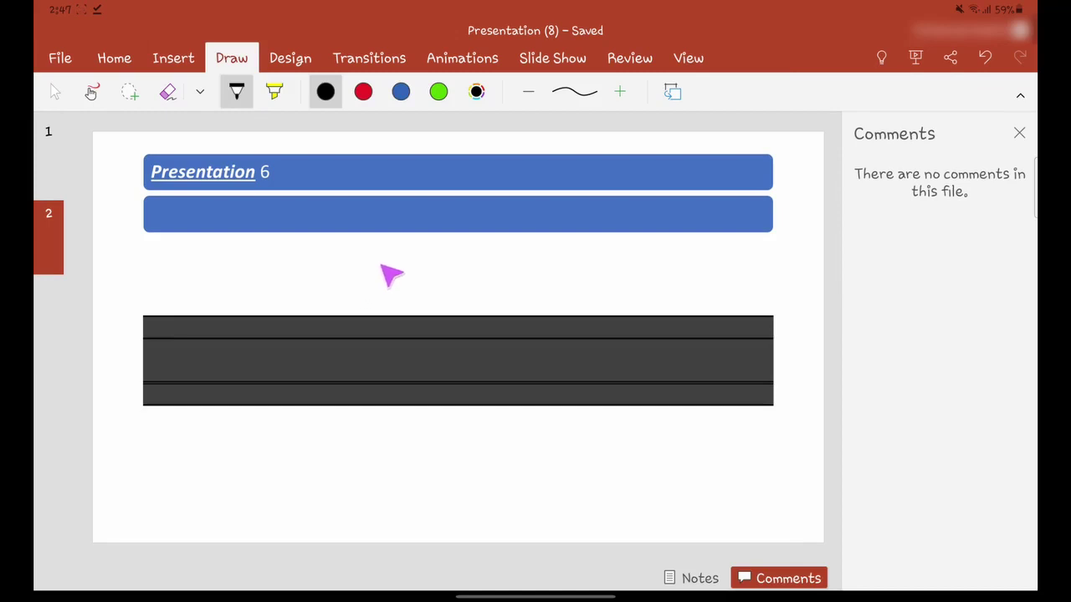
mouse_move(477, 239)
left_mouse_down()
mouse_move(490, 282)
mouse_move(477, 240)
mouse_move(465, 259)
mouse_move(488, 255)
mouse_move(464, 279)
mouse_move(470, 299)
left_mouse_up()
mouse_move(434, 313)
left_mouse_down()
mouse_move(500, 302)
mouse_move(482, 381)
mouse_move(459, 406)
mouse_move(468, 405)
left_mouse_up()
mouse_move(445, 407)
left_mouse_down()
mouse_move(445, 435)
mouse_move(463, 442)
left_mouse_up()
Step: Highlight 'Presentation' in yellow, set the highlighter to red, then return to the pen
left_click(274, 91)
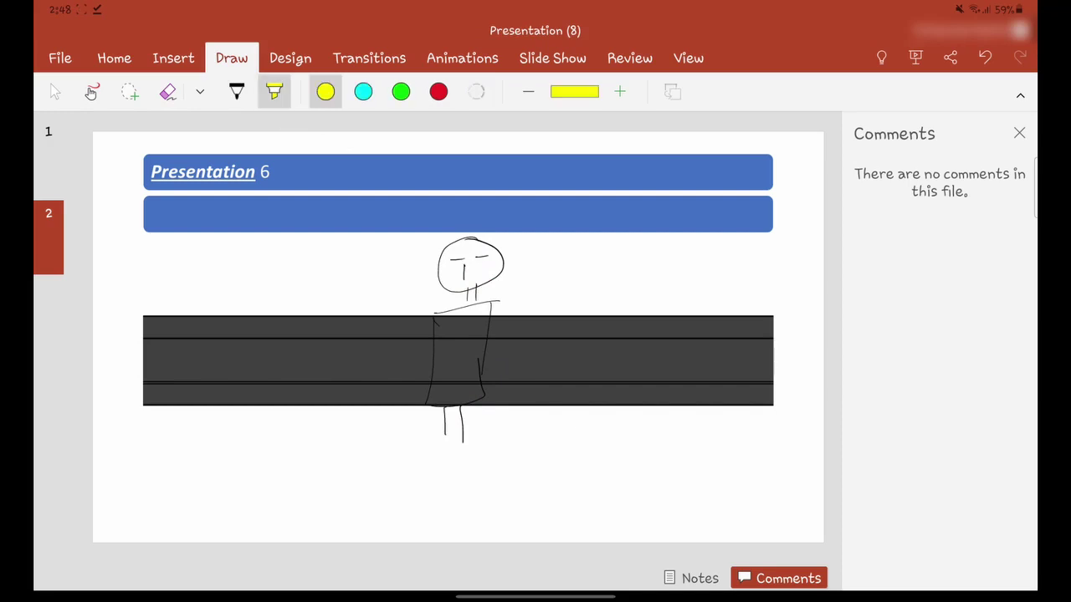
left_click_drag(152, 172, 276, 170)
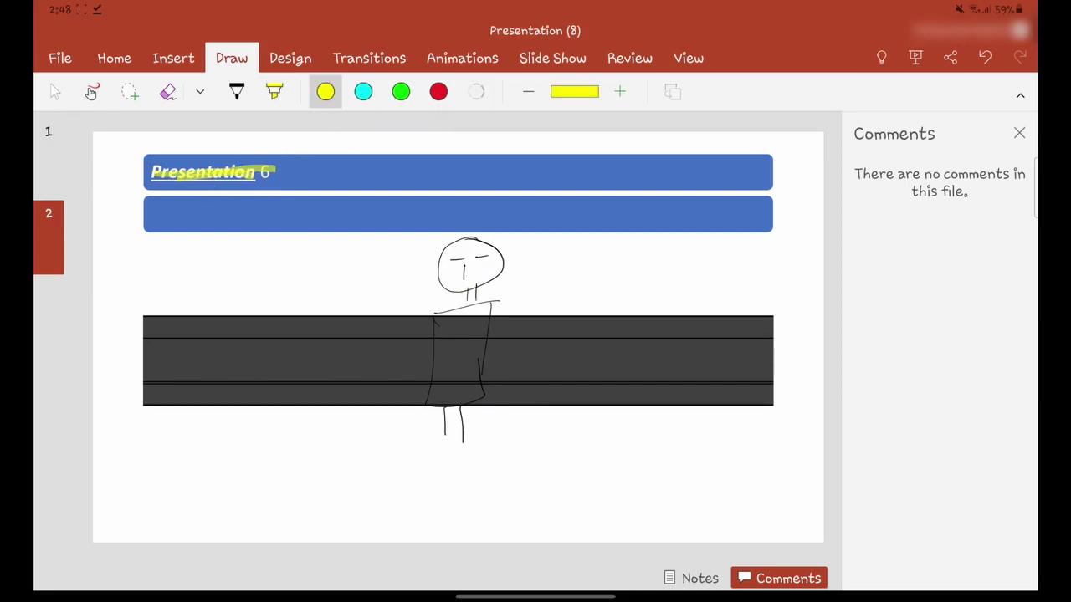
left_click(401, 91)
left_click(363, 91)
left_click(439, 91)
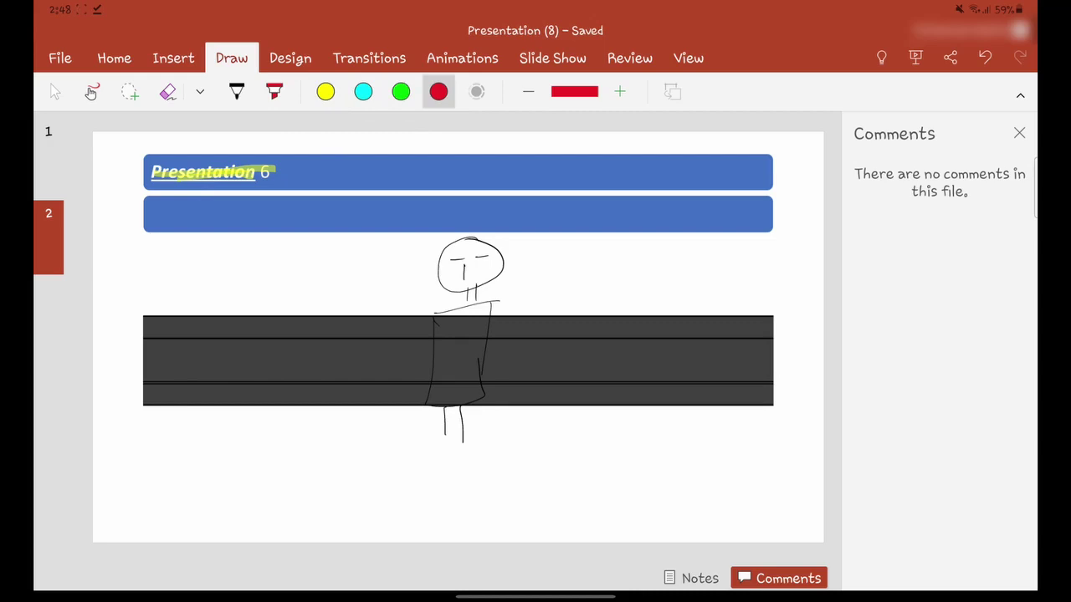
left_click(275, 92)
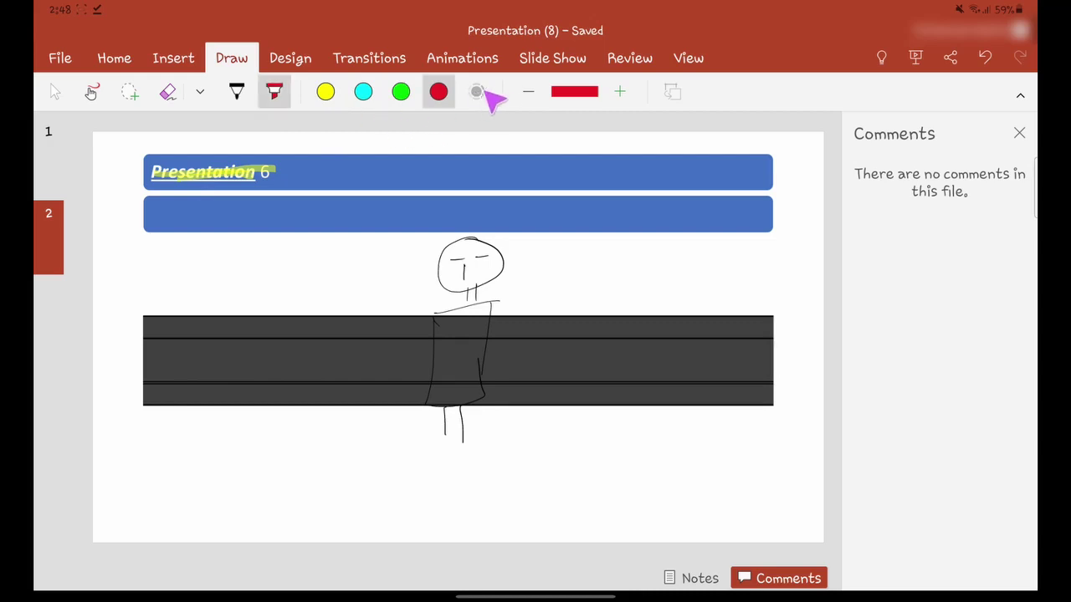
left_click(236, 91)
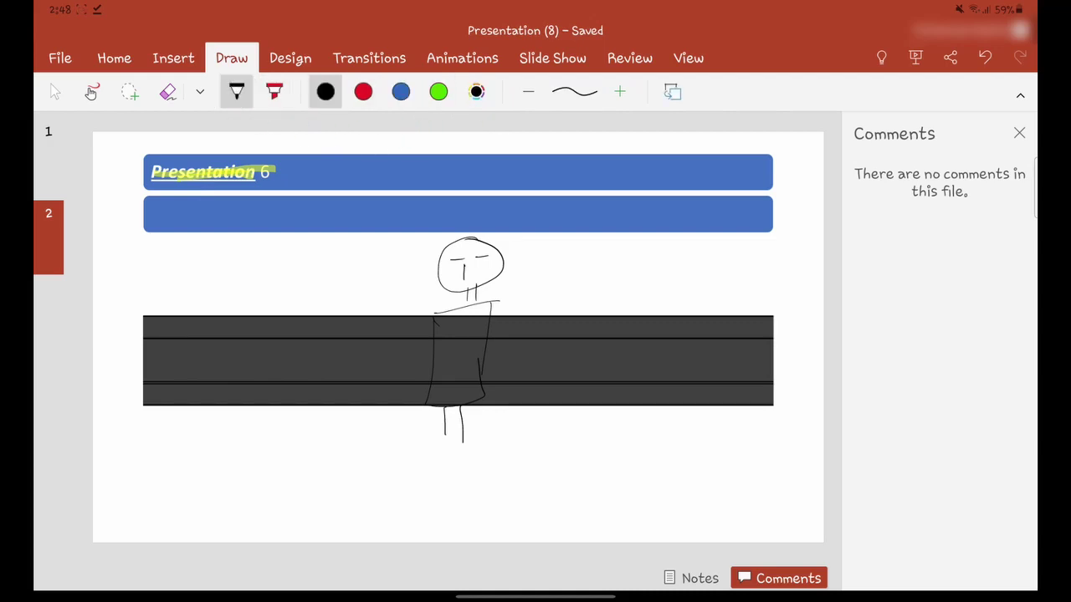
Step: Set the pen to cyan with a thicker stroke and turn on Ink to Shape
left_click_drag(477, 91, 441, 179)
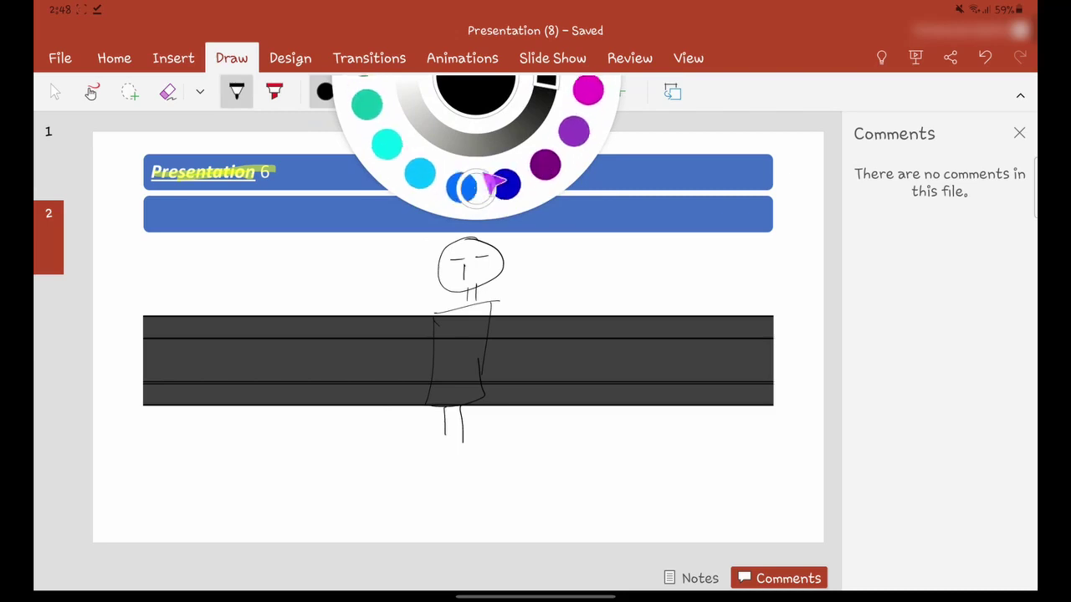
left_click_drag(441, 179, 476, 179)
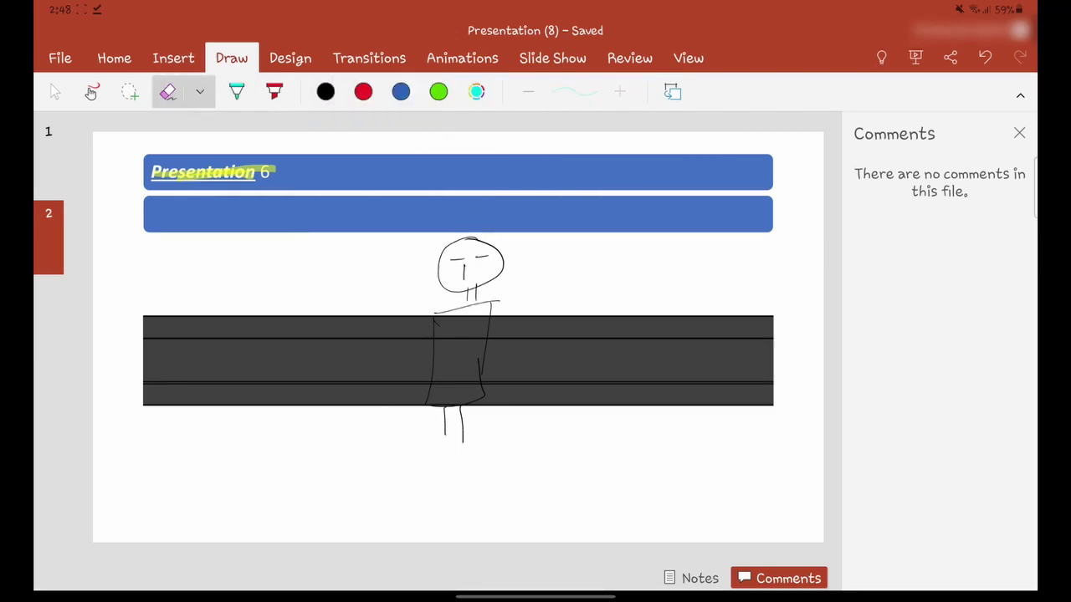
left_click(168, 91)
left_click(216, 125)
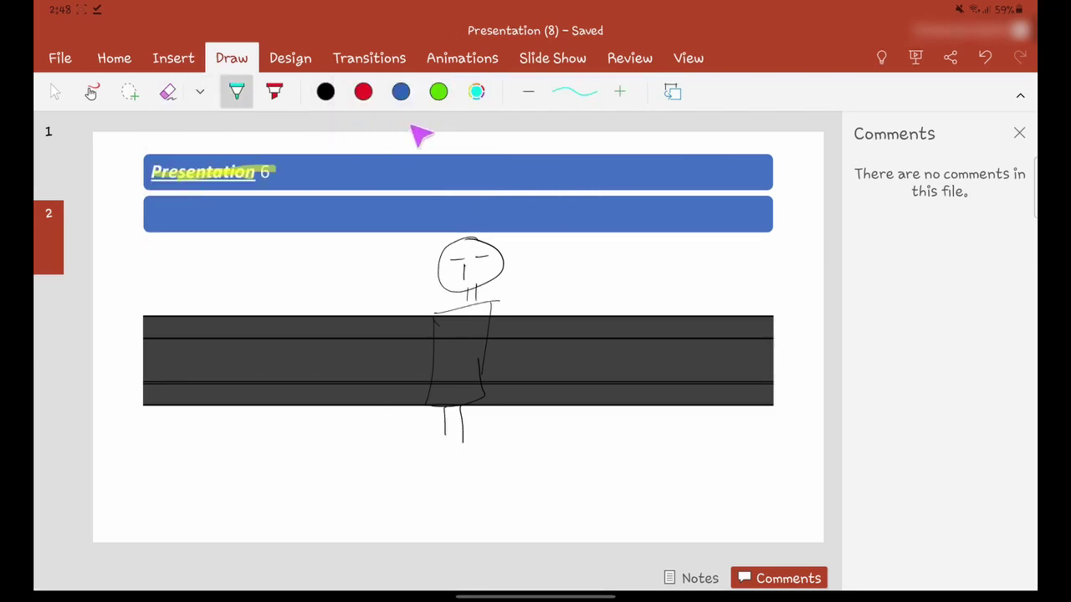
mouse_move(476, 93)
left_mouse_down()
mouse_move(502, 127)
mouse_move(636, 149)
mouse_move(616, 143)
left_mouse_up()
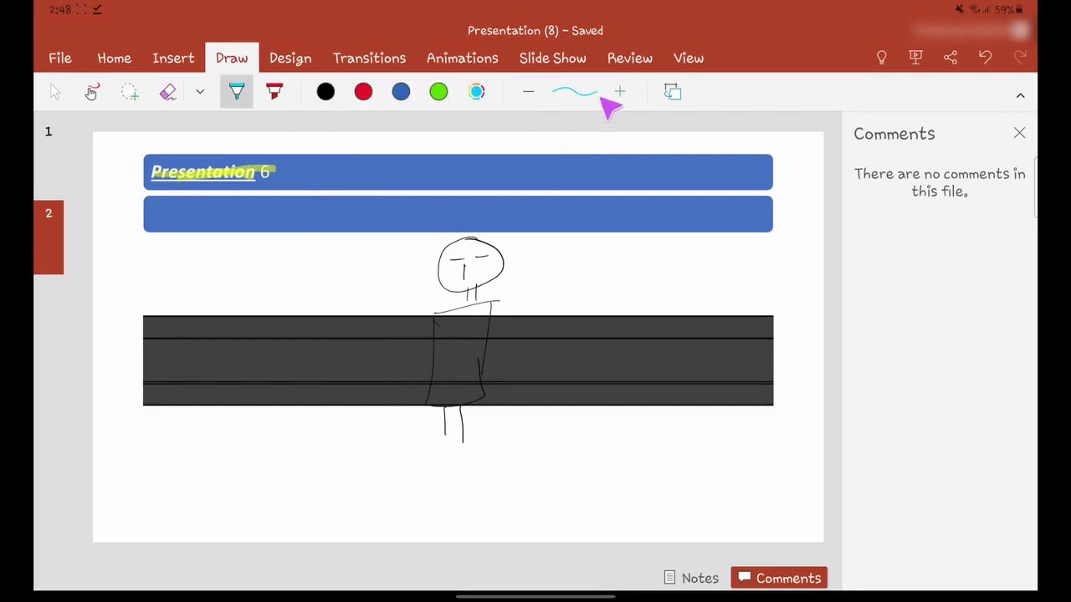
left_click(620, 92)
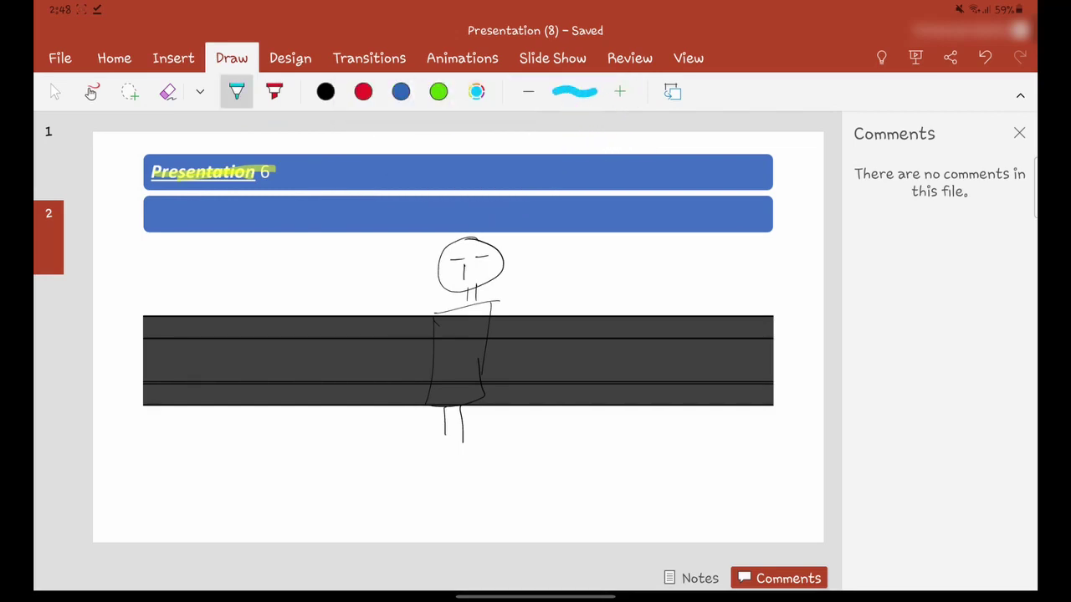
left_click(673, 92)
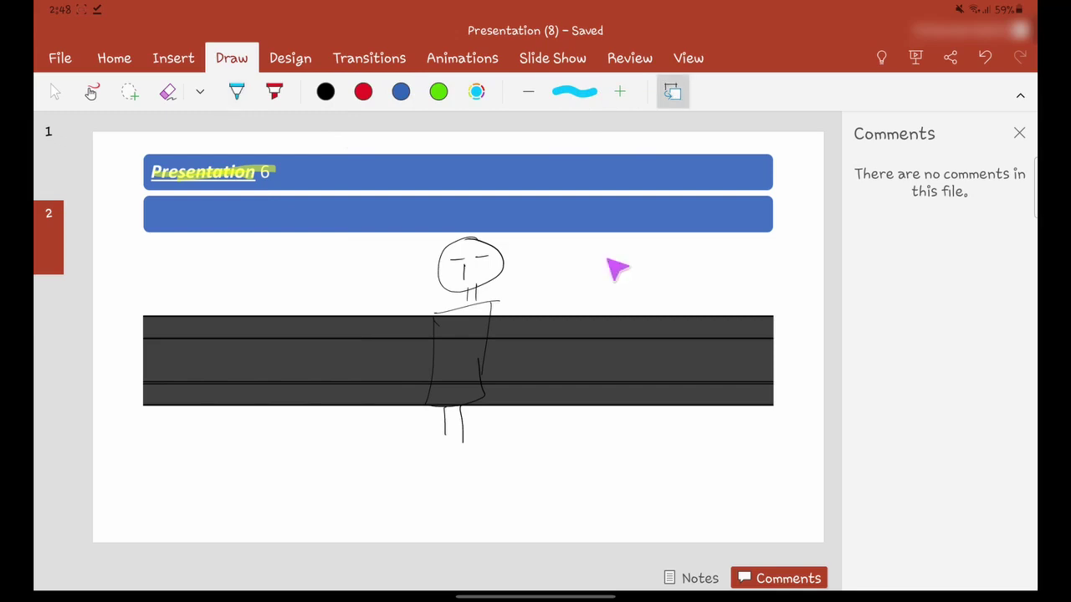
Step: Draw a rectangle and circle right of the stick figure, plus an ellipse below the table
mouse_move(591, 249)
left_mouse_down()
mouse_move(661, 241)
mouse_move(590, 249)
left_mouse_up()
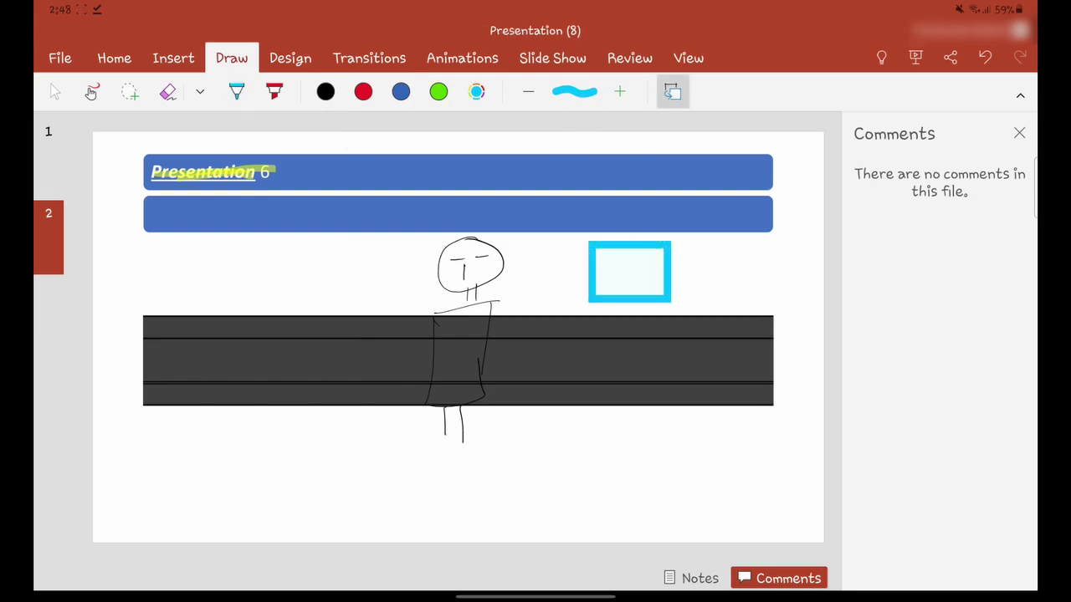
mouse_move(736, 244)
left_mouse_down()
mouse_move(682, 286)
mouse_move(737, 243)
left_mouse_up()
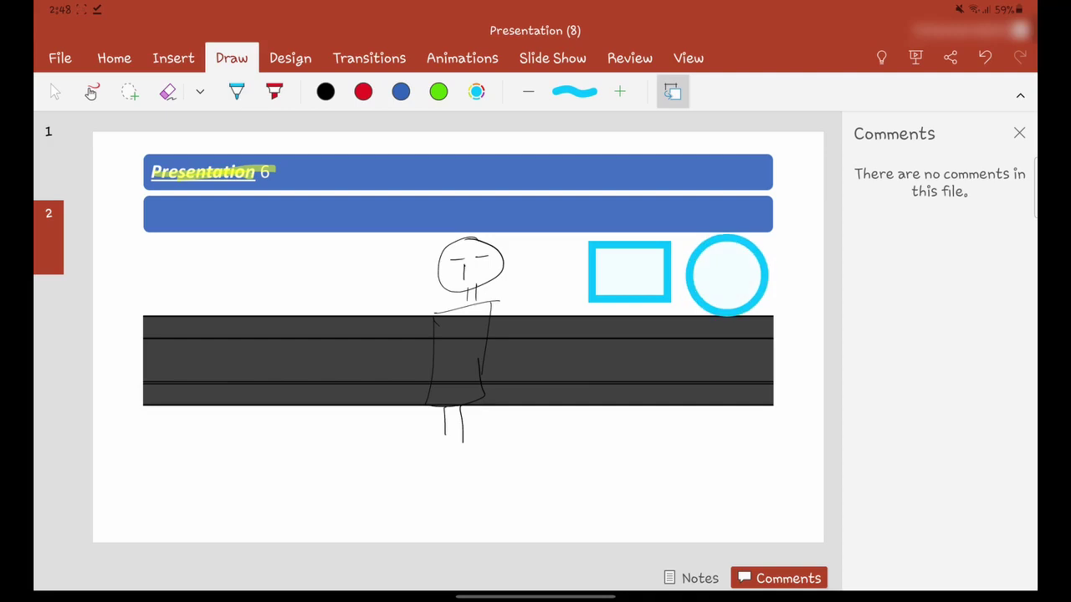
left_click(632, 432)
left_click_drag(632, 431, 698, 422)
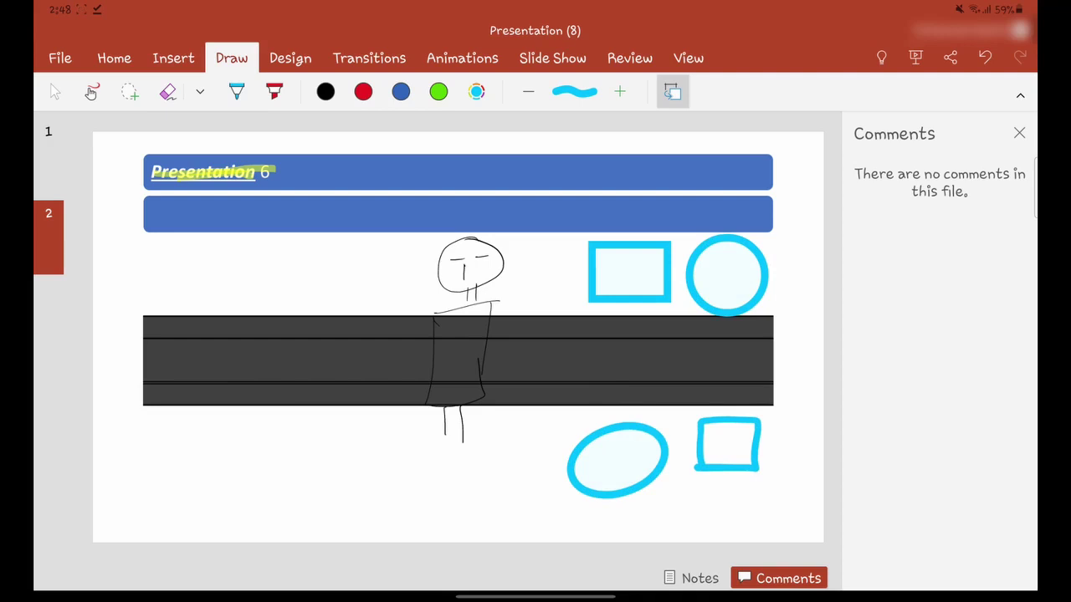
Step: Apply the Berlin theme to the presentation and request Design Ideas for slide 2
left_click(289, 58)
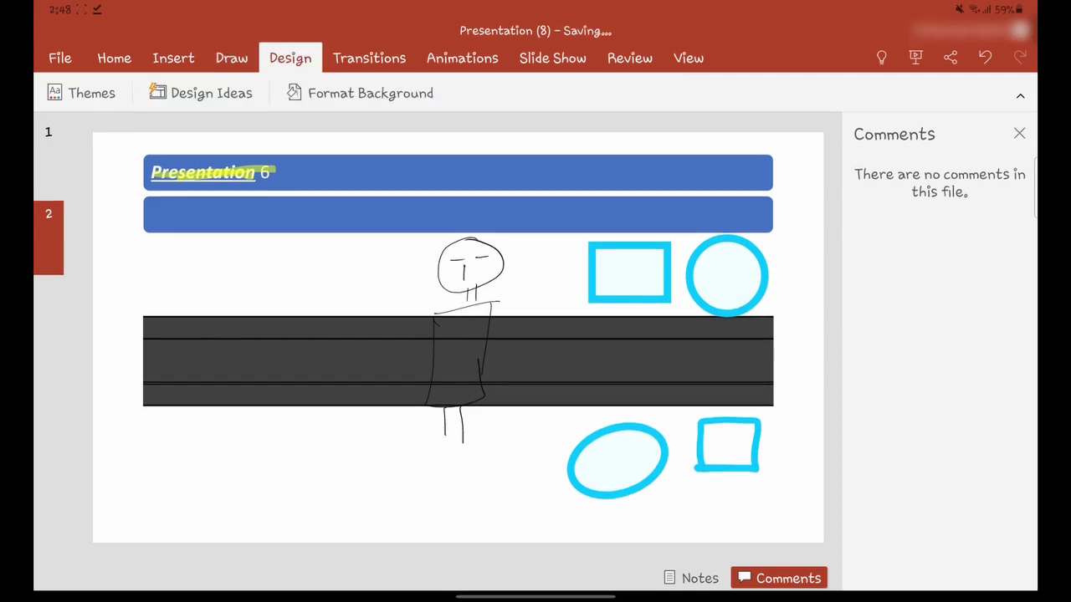
left_click(81, 92)
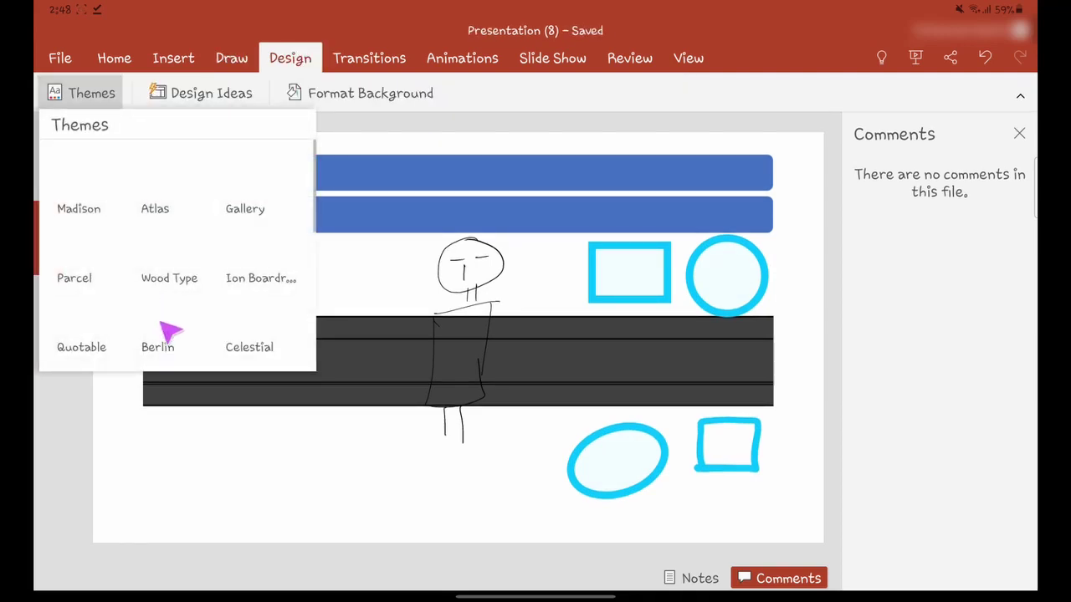
left_click(180, 283)
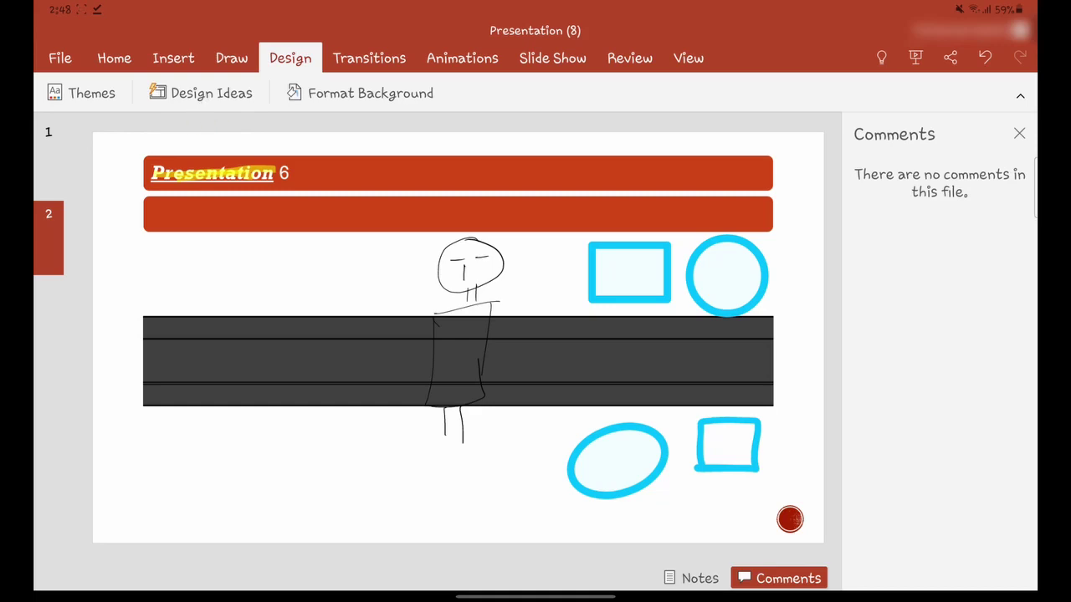
left_click(201, 93)
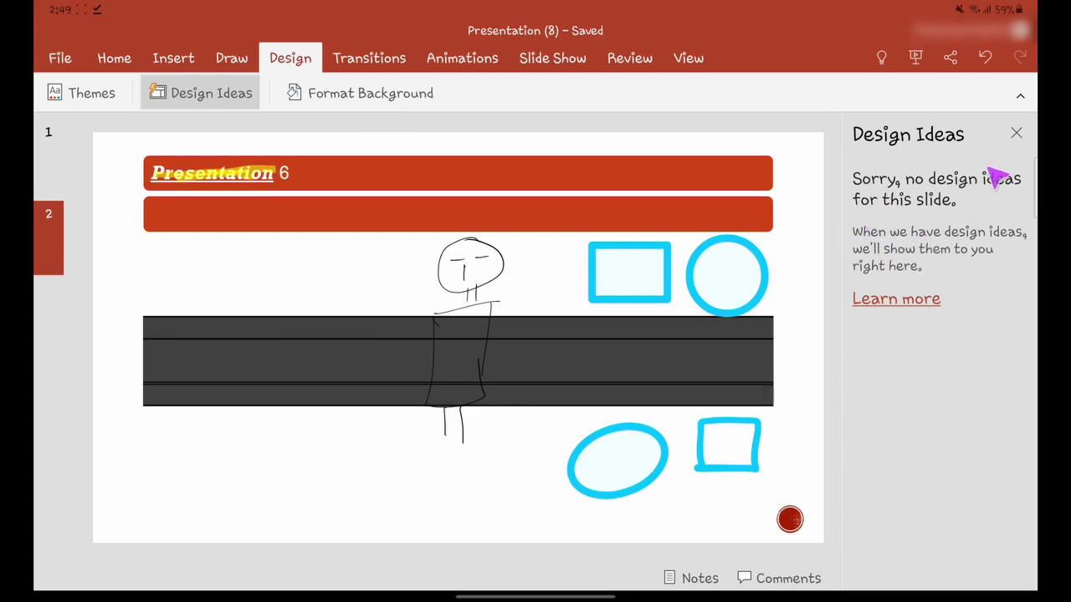
Step: Close the Design Ideas pane and bring up the Transitions options for slide 2
left_click(1016, 133)
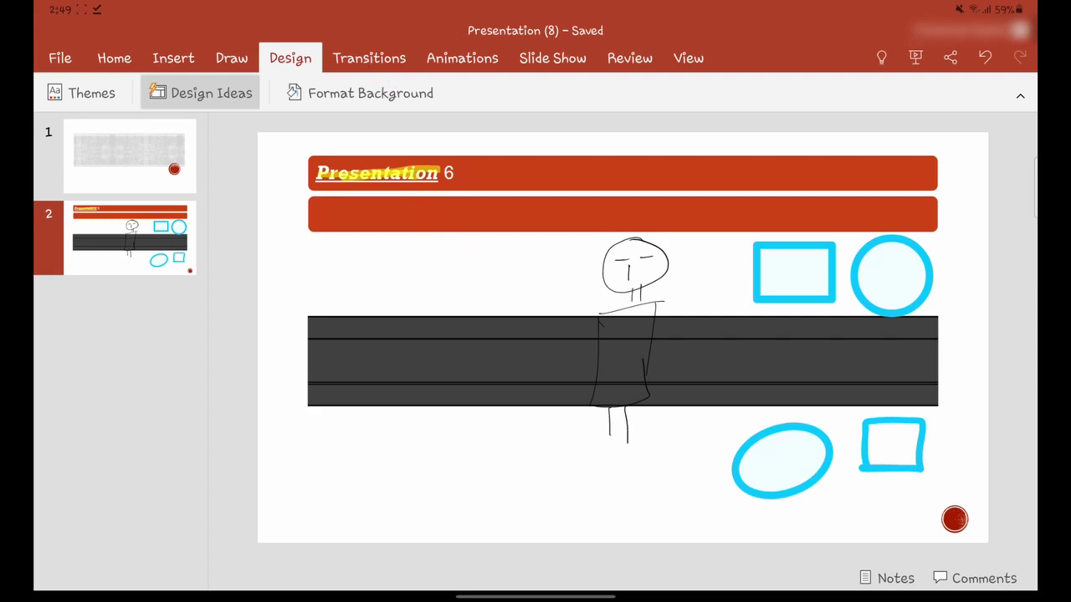
left_click(369, 58)
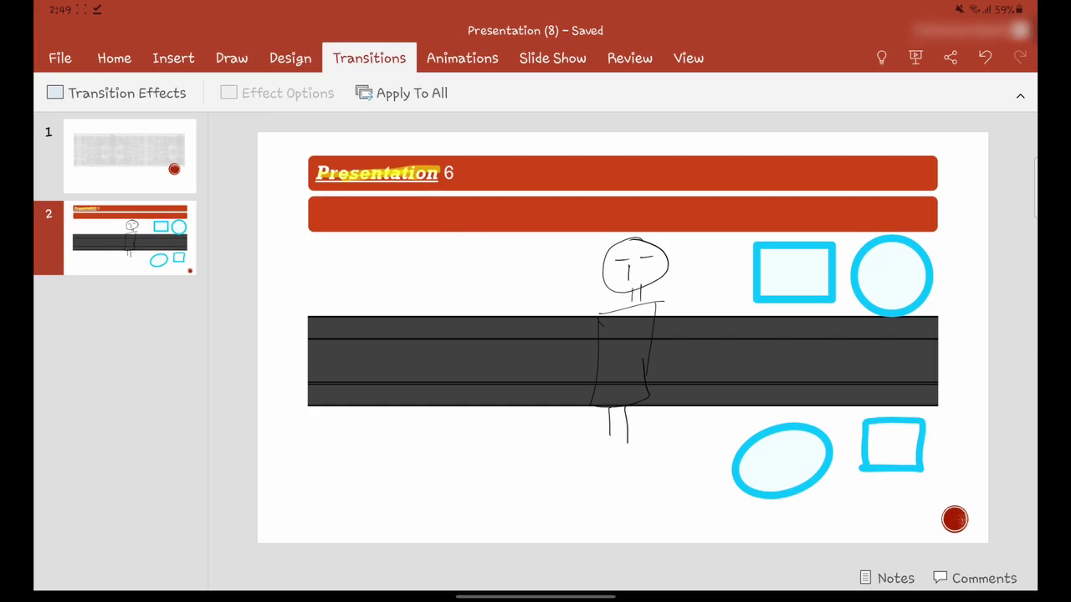
Step: Give slide 2 the Fade transition and preview it in a slideshow
left_click(116, 93)
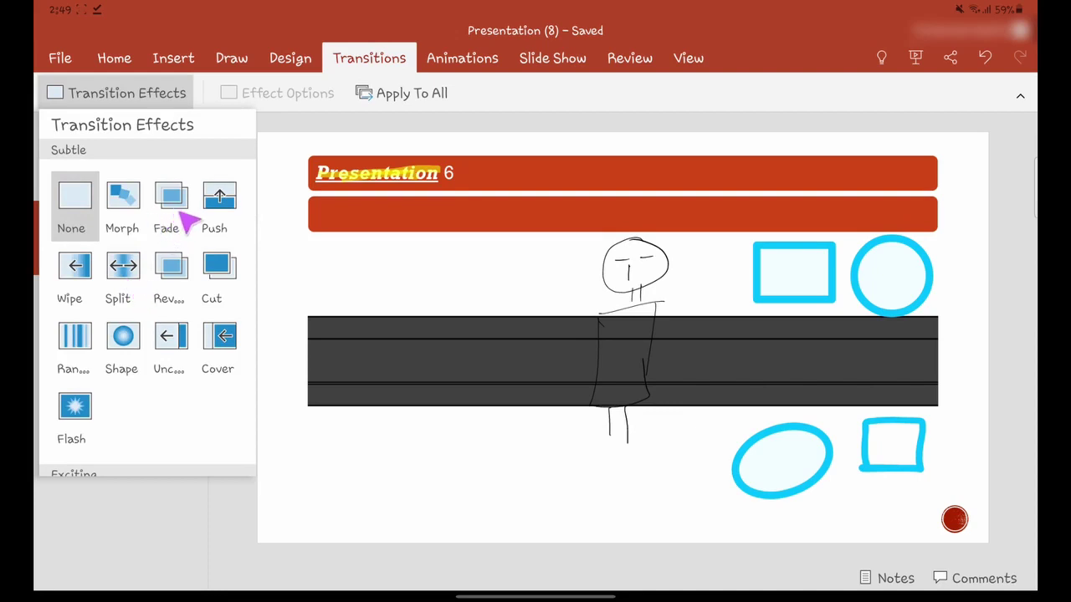
left_click(122, 196)
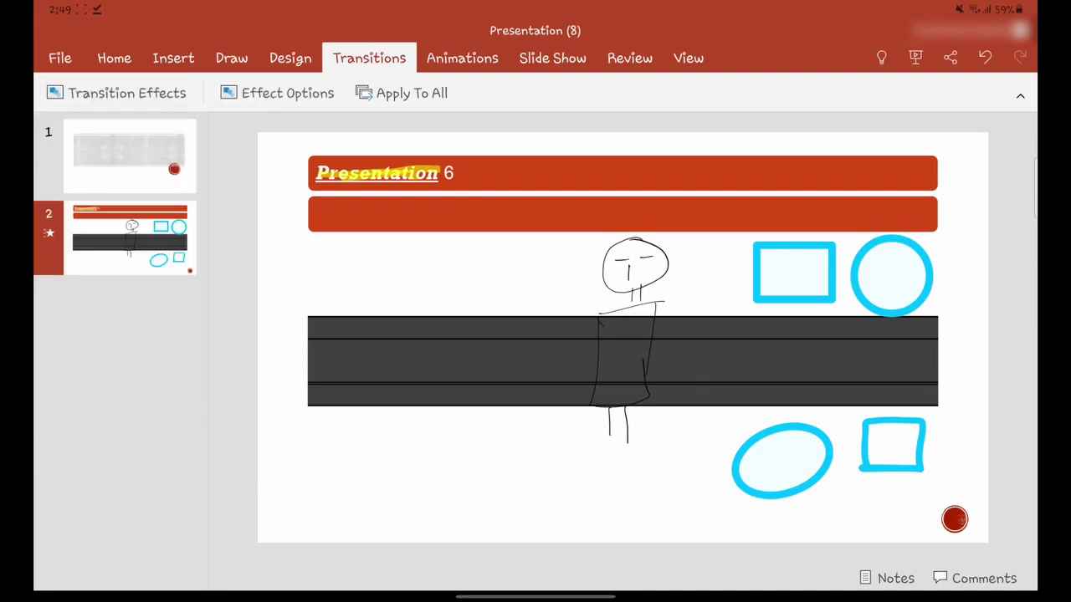
left_click(915, 57)
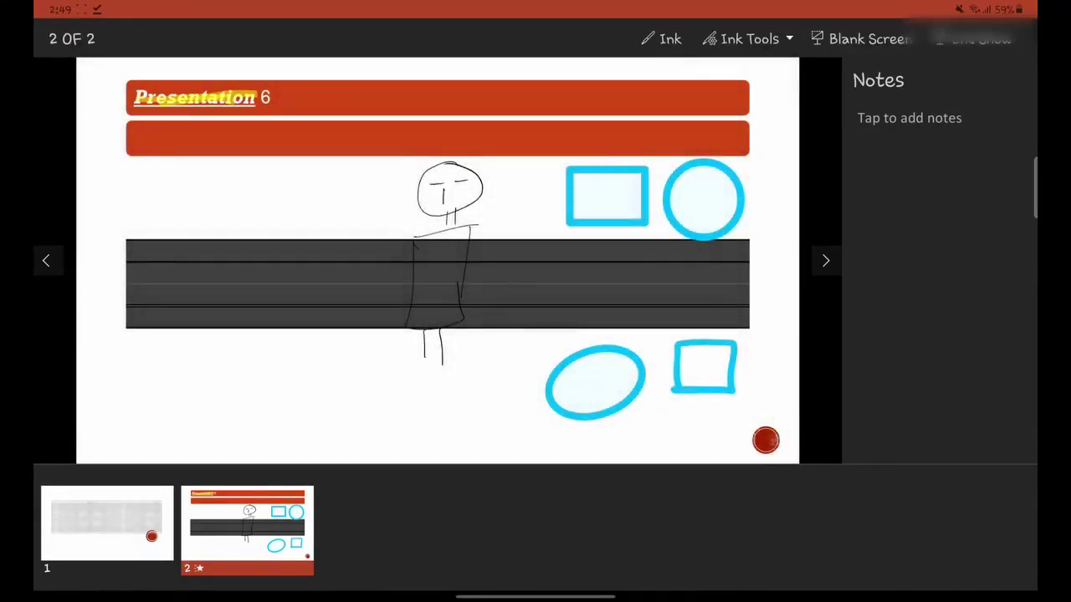
left_click(904, 118)
left_click_drag(1034, 256, 987, 256)
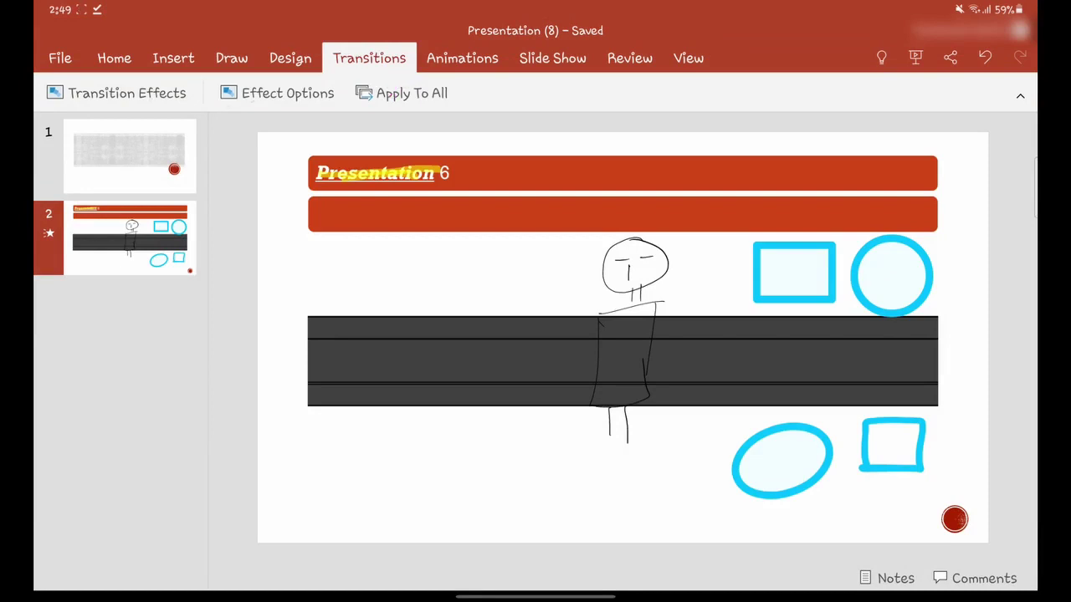
Step: Review the transition effects and effect options, then move to the Animations tab
left_click(117, 93)
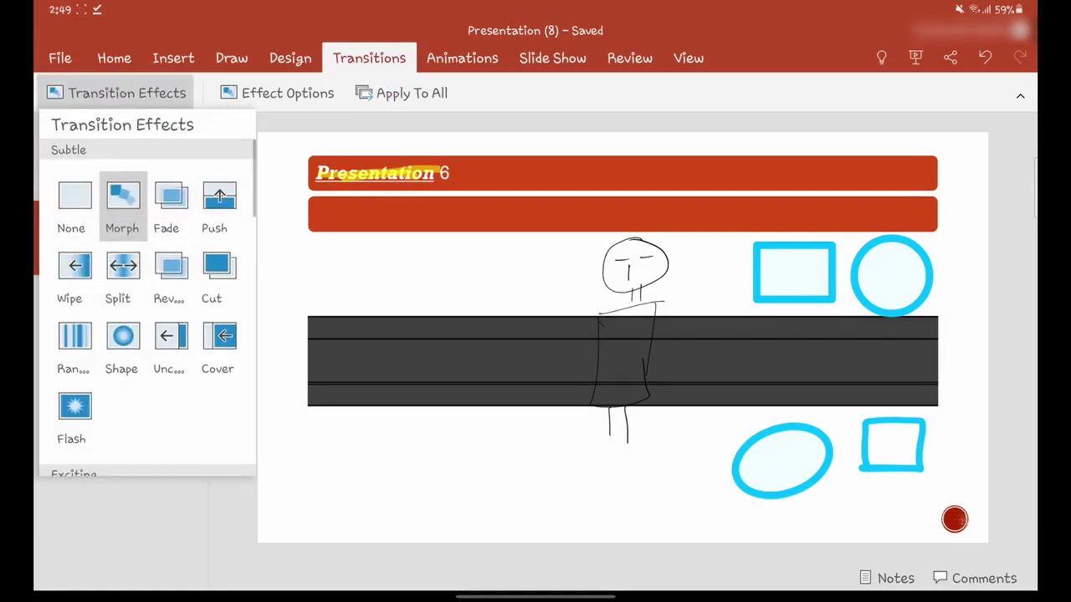
left_click(277, 92)
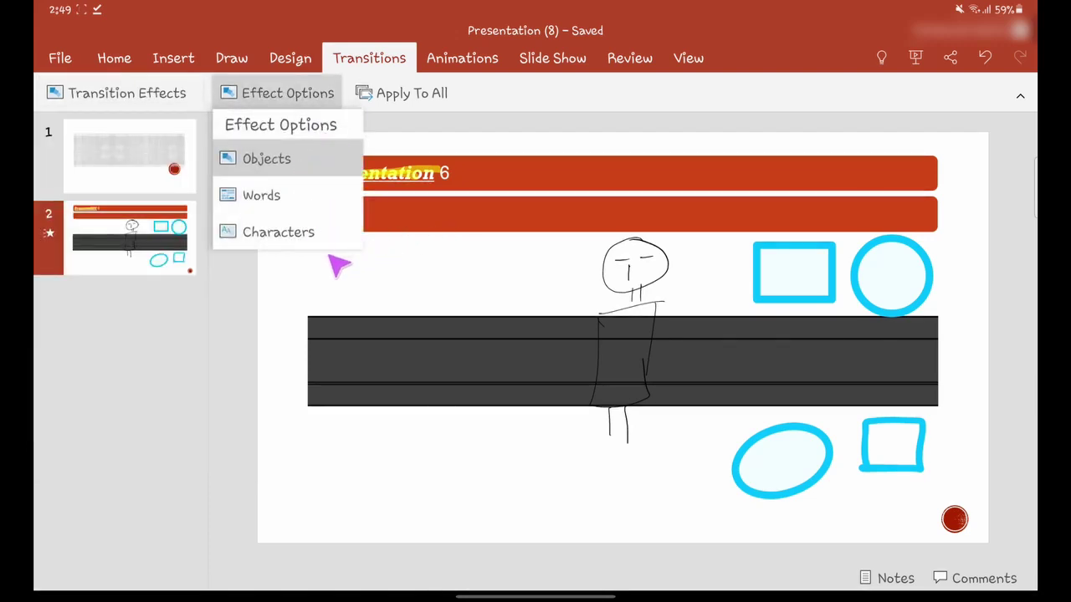
left_click(318, 113)
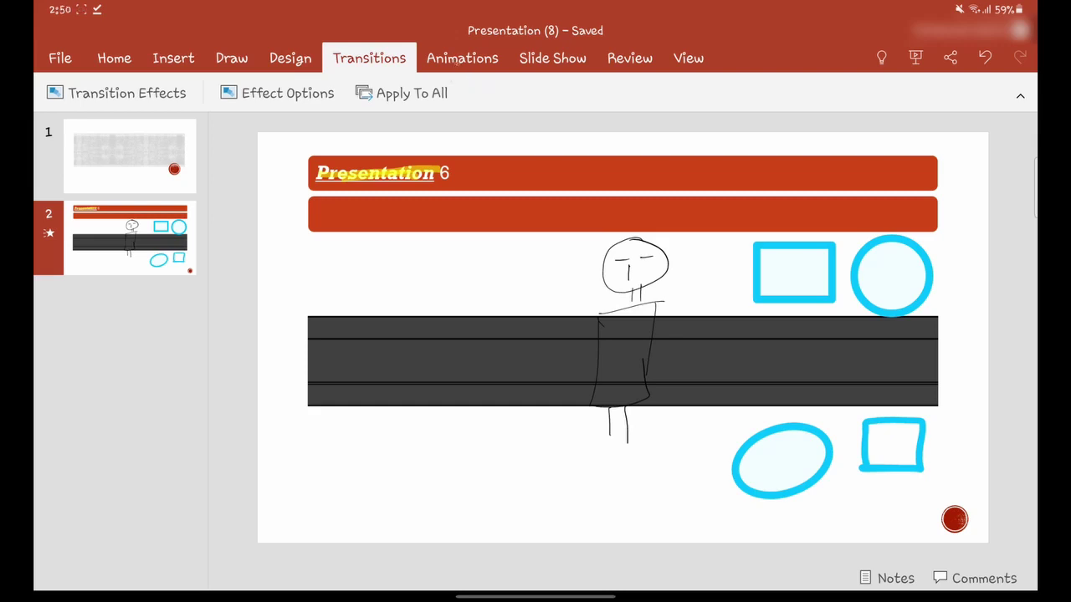
left_click(462, 58)
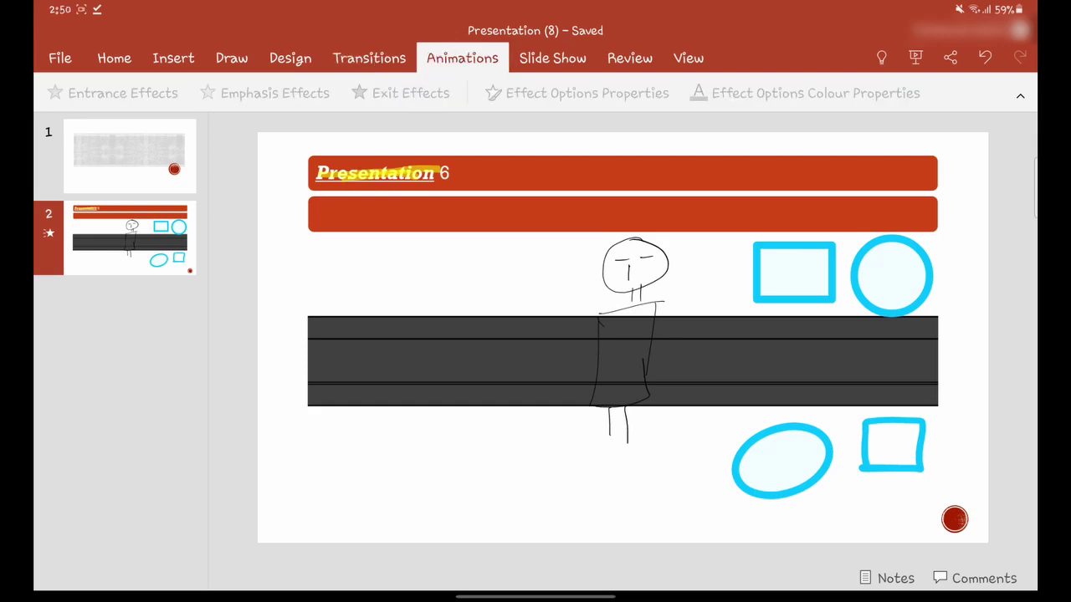
Step: Give the orange title bars an entrance animation after browsing emphasis and exit effects
left_click(418, 220)
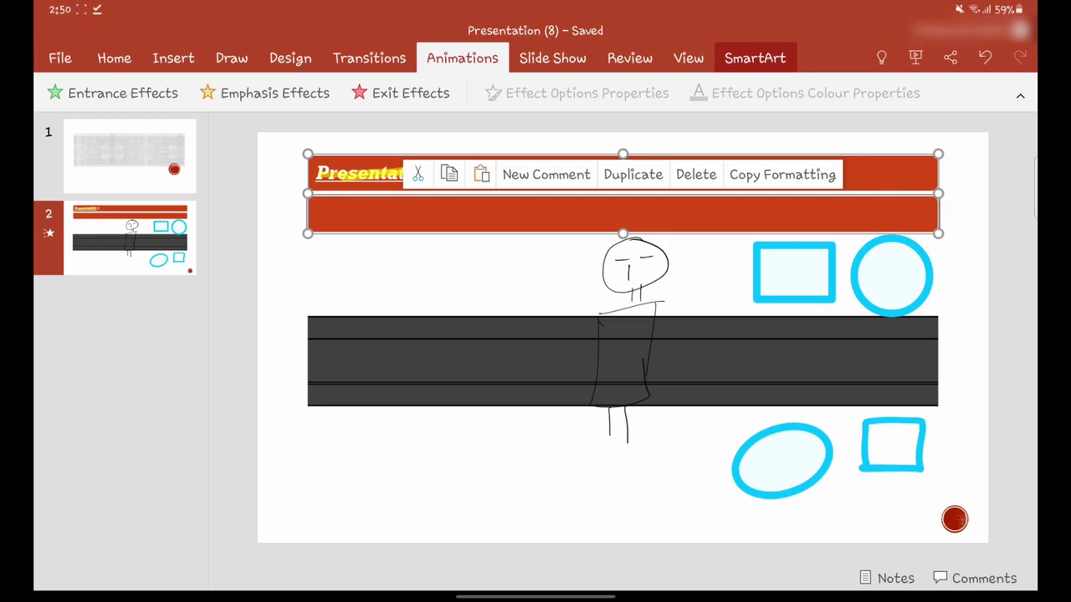
left_click(112, 92)
left_click(265, 93)
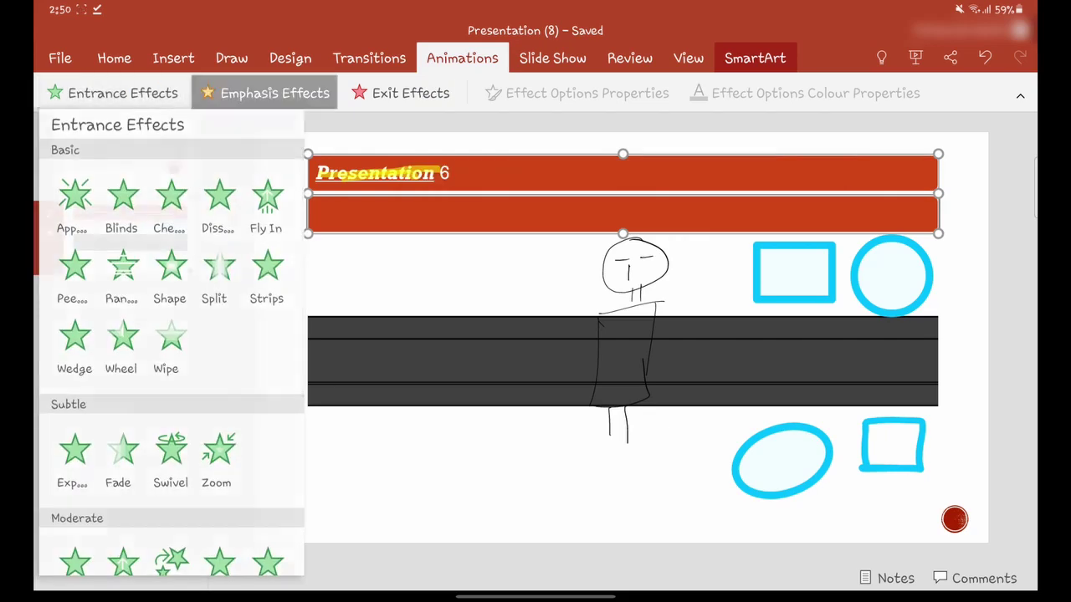
left_click(401, 93)
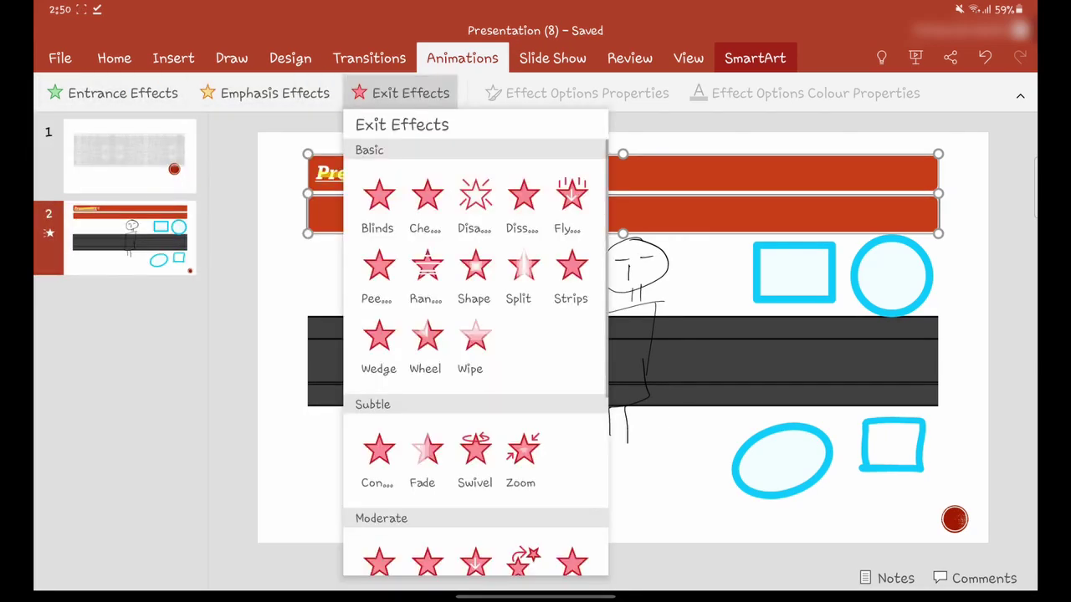
left_click(265, 171)
left_click(117, 92)
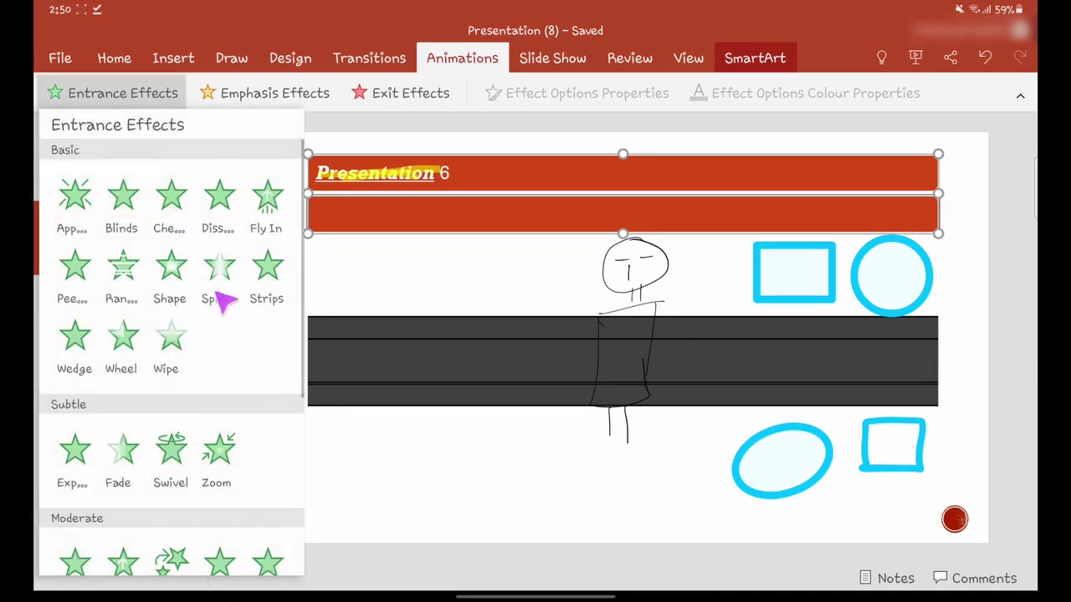
left_click(222, 295)
Step: Preview the animation in a slideshow from slide 2, then discard the ink annotations
left_click(916, 57)
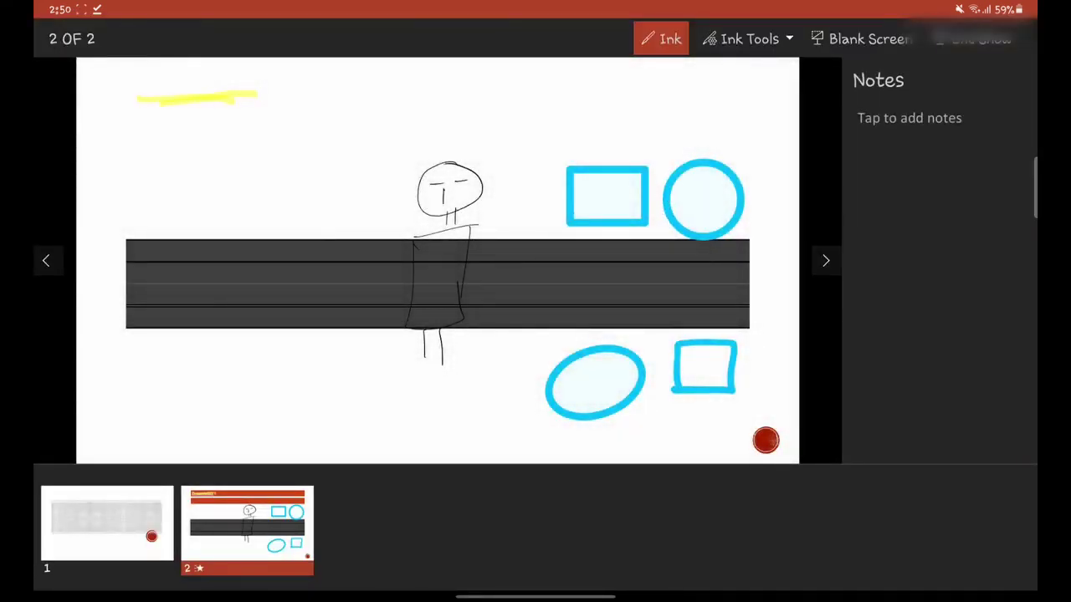
left_click(824, 260)
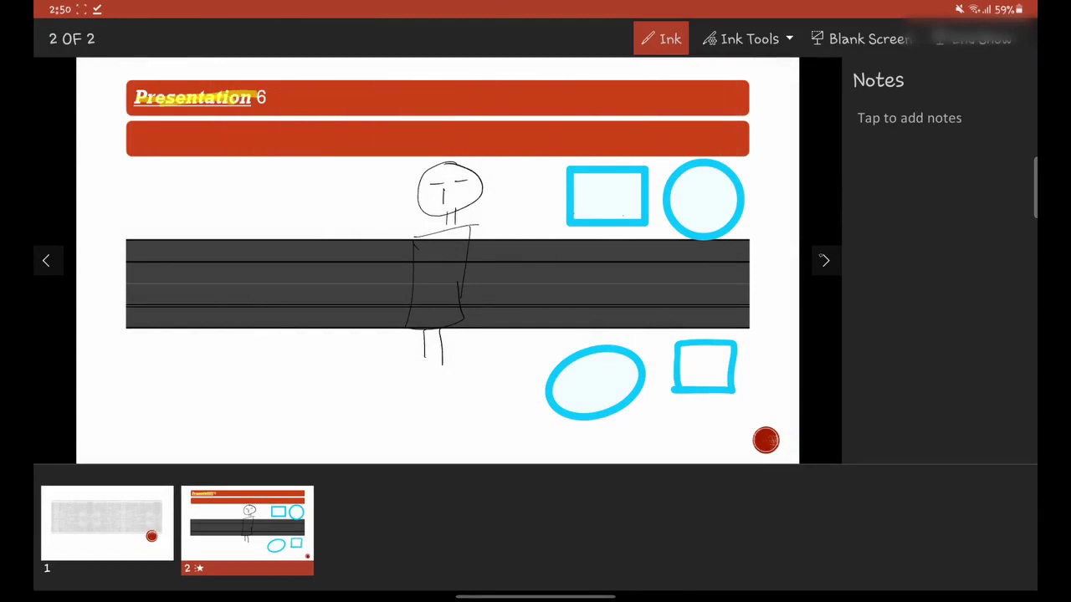
left_click(862, 121)
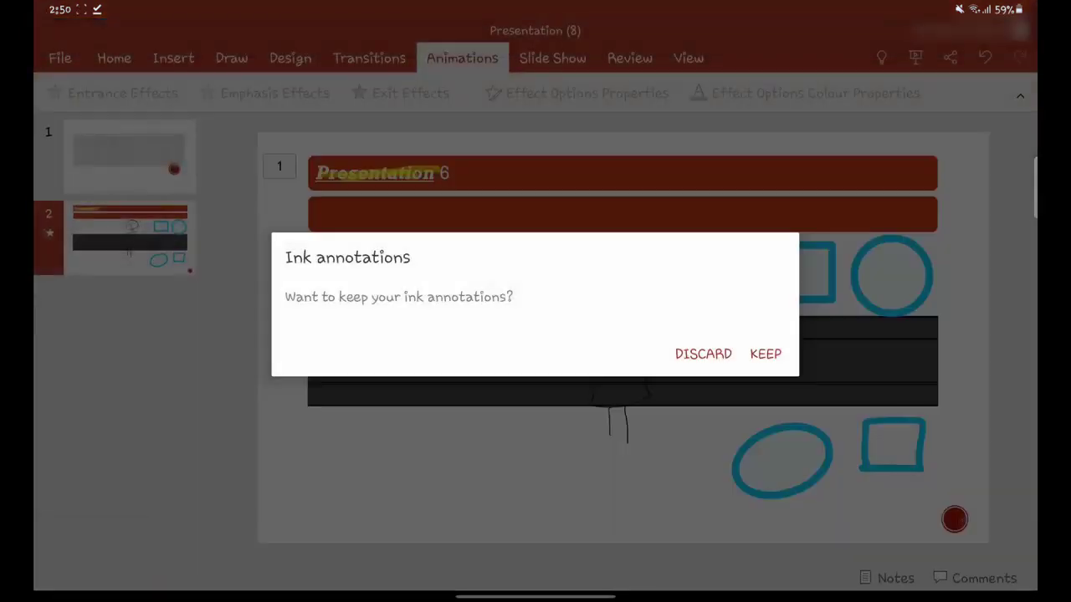
left_click(702, 354)
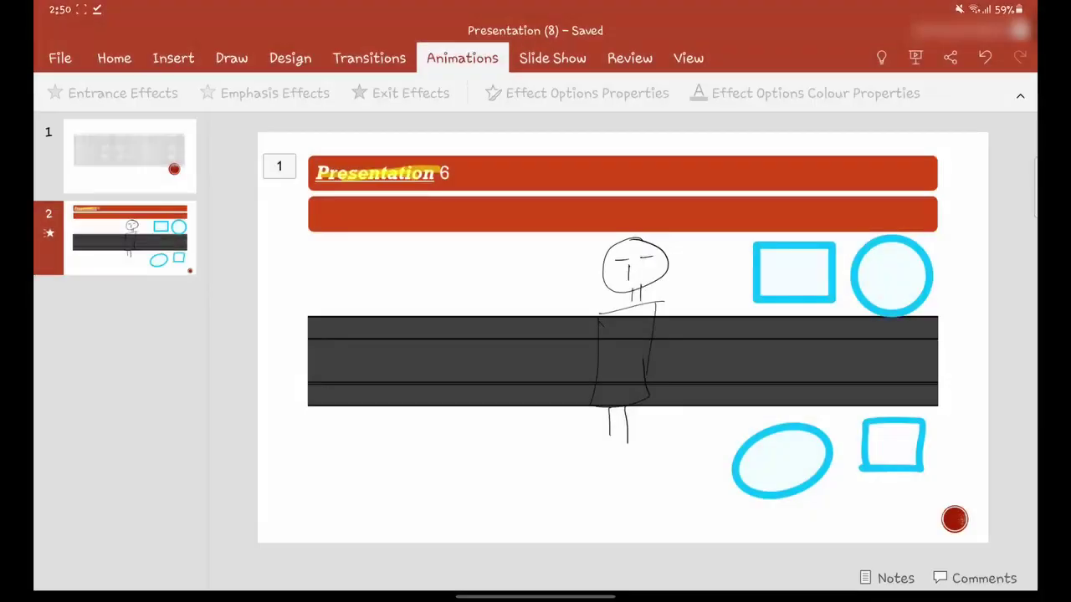
Step: Add a Wipe entrance animation to the orange title bars
left_click(410, 205)
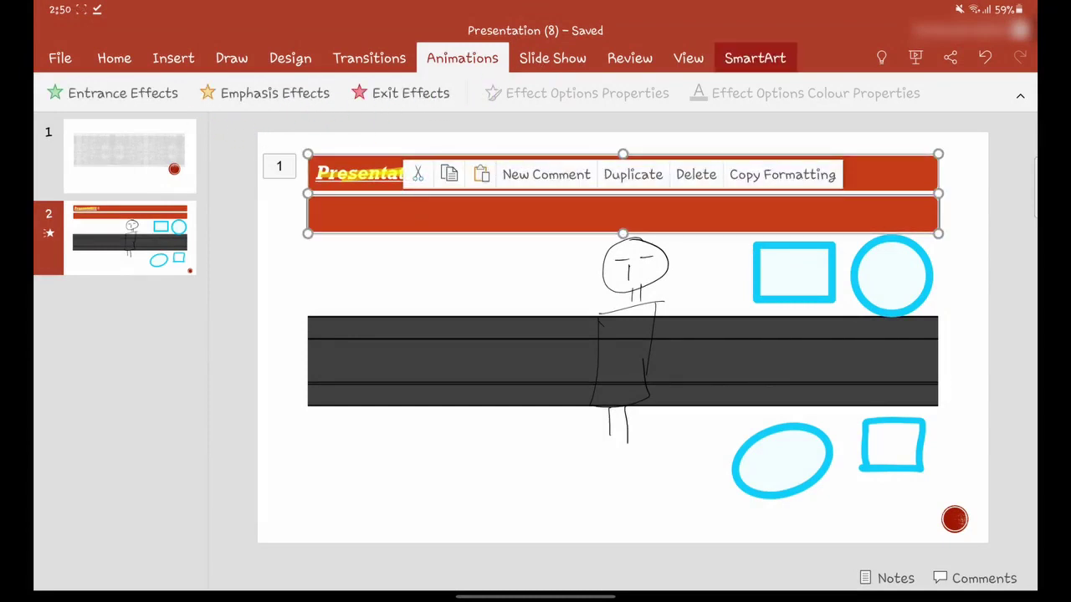
left_click(113, 93)
left_click(167, 364)
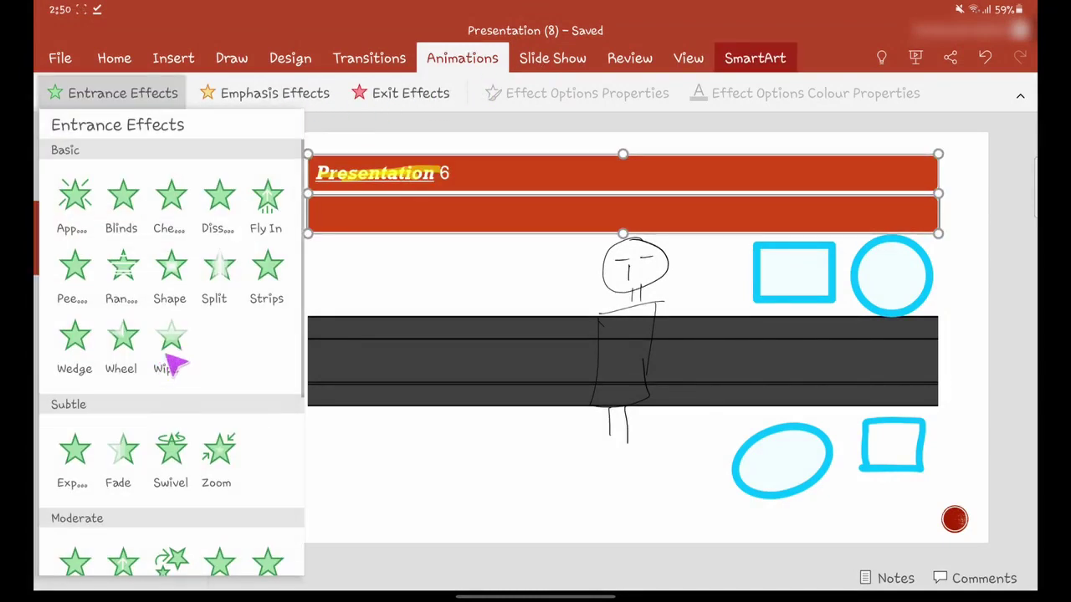
Step: Preview the Wipe animation in a slideshow, then reselect the title bars and open Slide Show options
key("shift+F5")
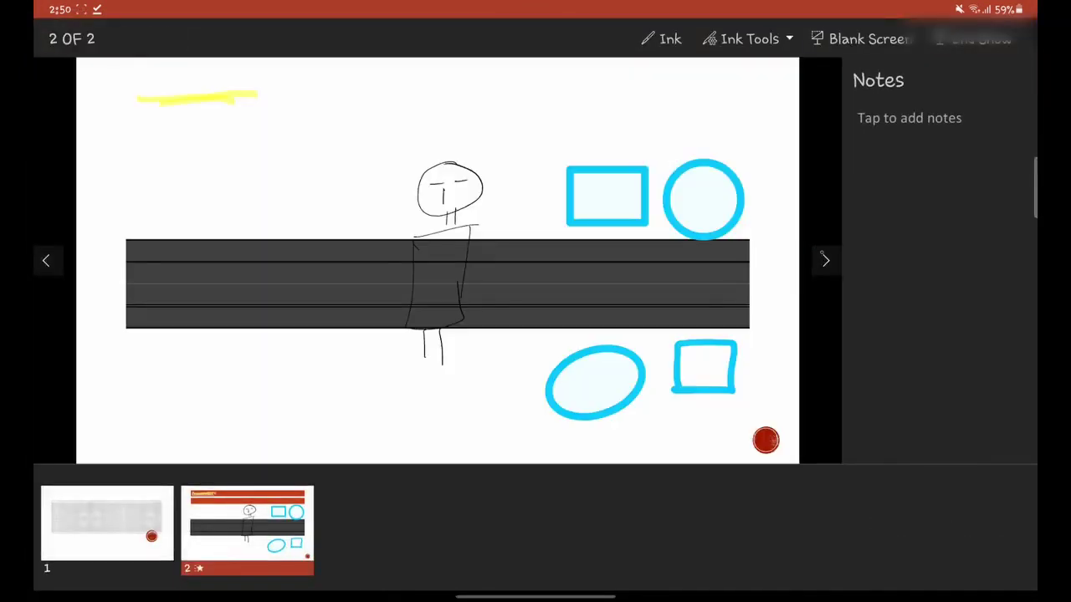
left_click(826, 260)
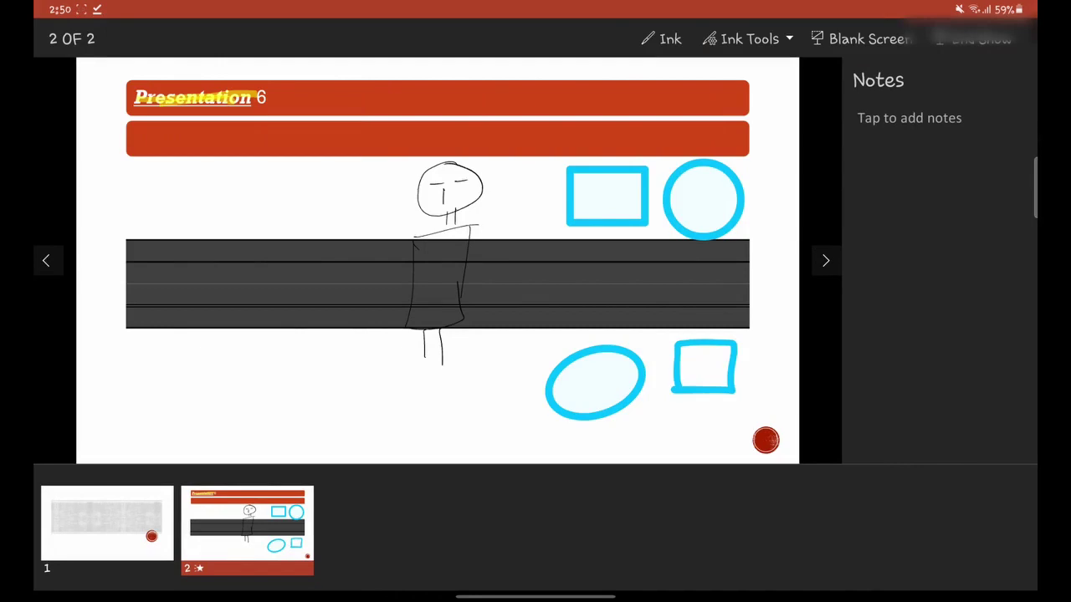
left_click(908, 118)
key("Escape")
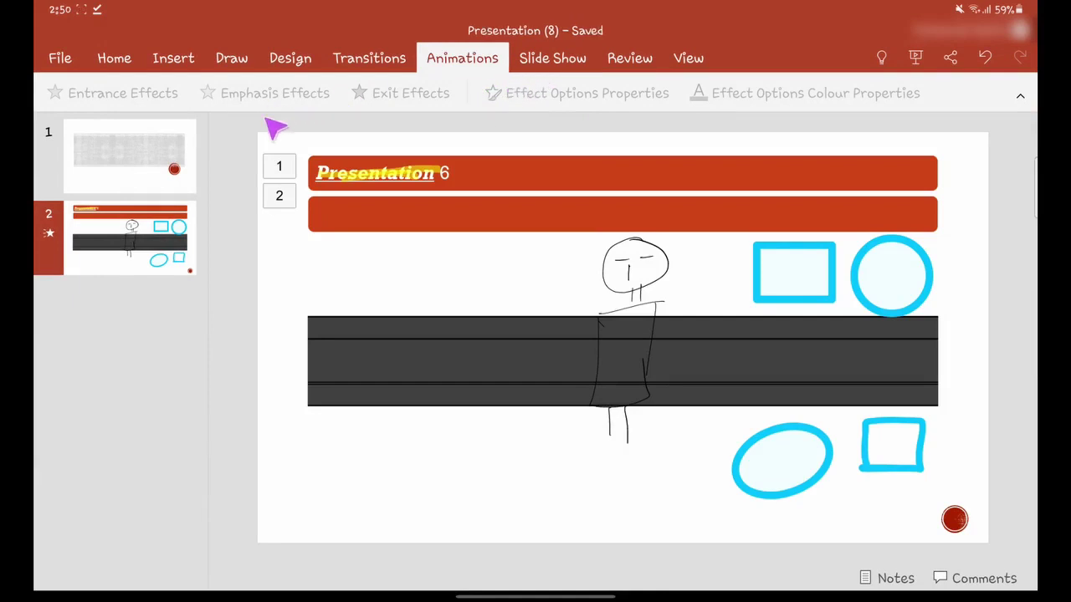
left_click(365, 209)
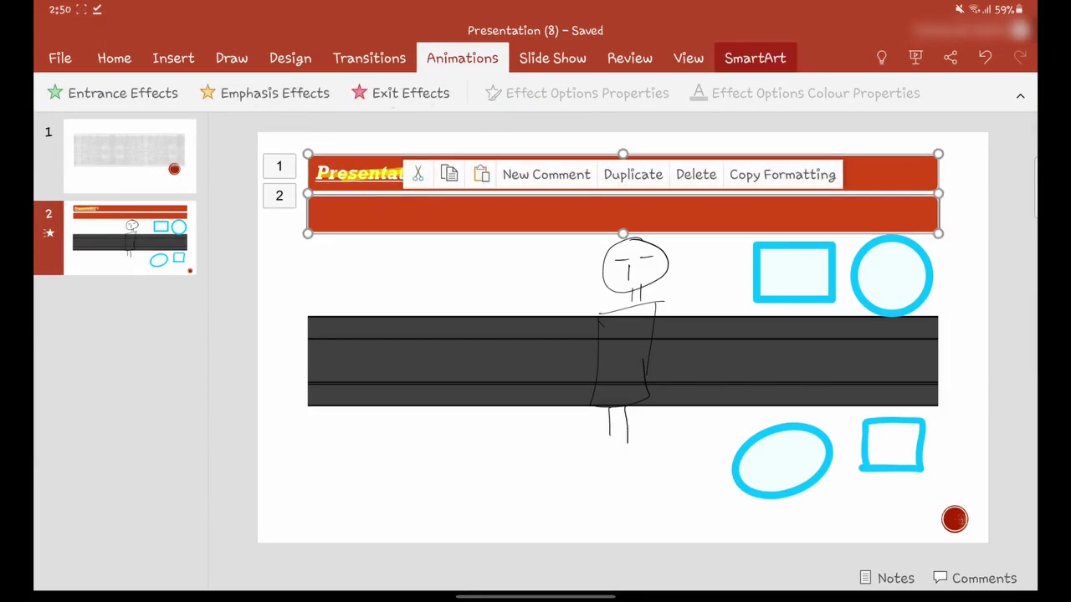
left_click(552, 57)
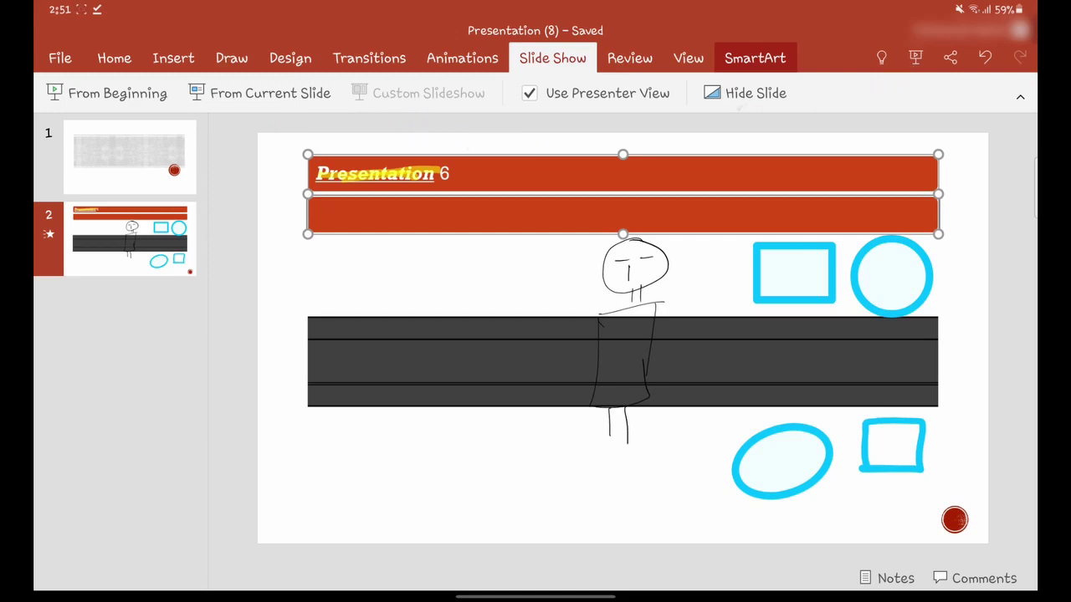
Step: Toggle Show Mark-up off and on repeatedly to hide and restore the ink drawings
left_click(629, 57)
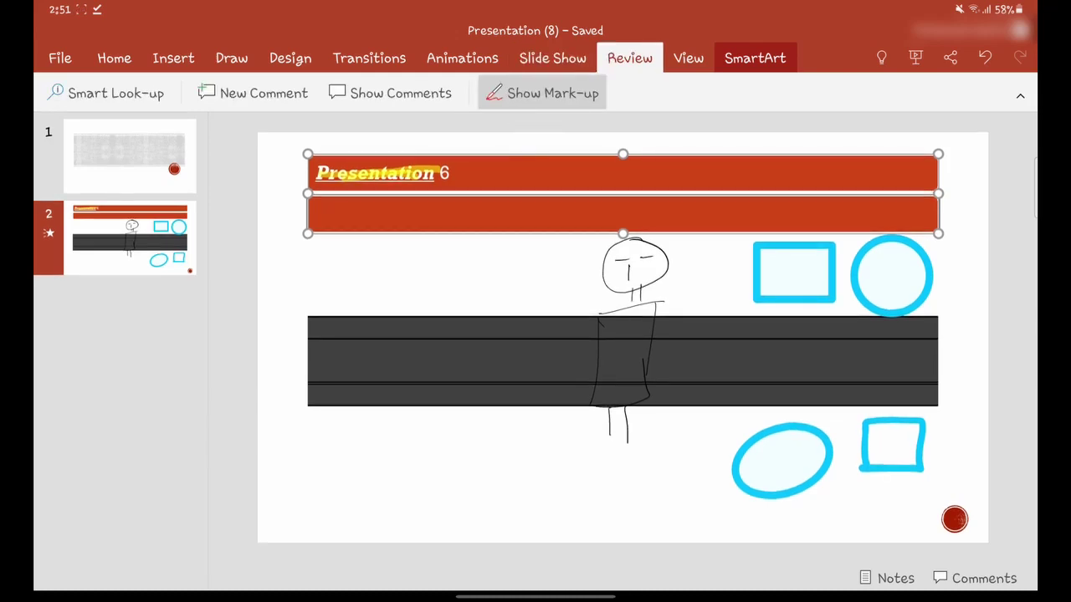
left_click(542, 93)
left_click(543, 92)
left_click(542, 93)
left_click(542, 93)
left_click(542, 93)
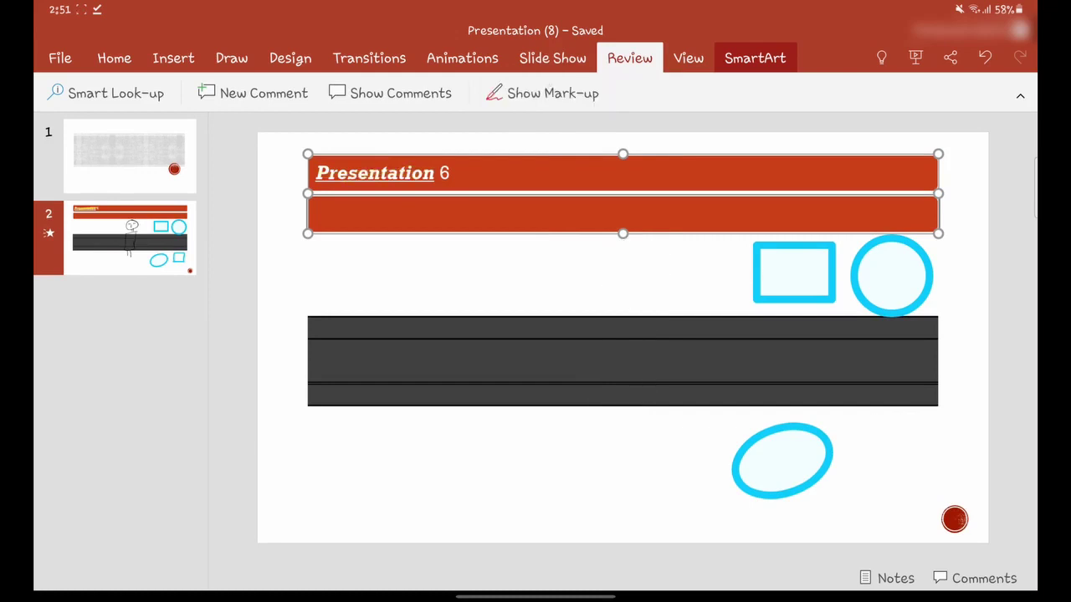
left_click(543, 93)
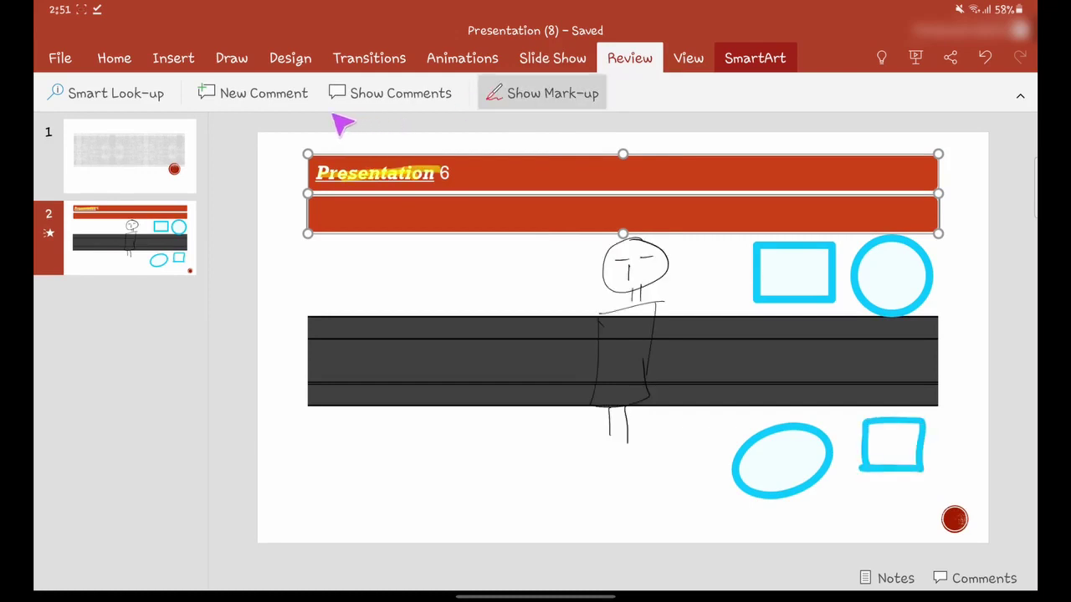
Step: Zoom in, fit the slide to the window, then open the File save page showing OneDrive storage
left_click(689, 57)
left_click(83, 92)
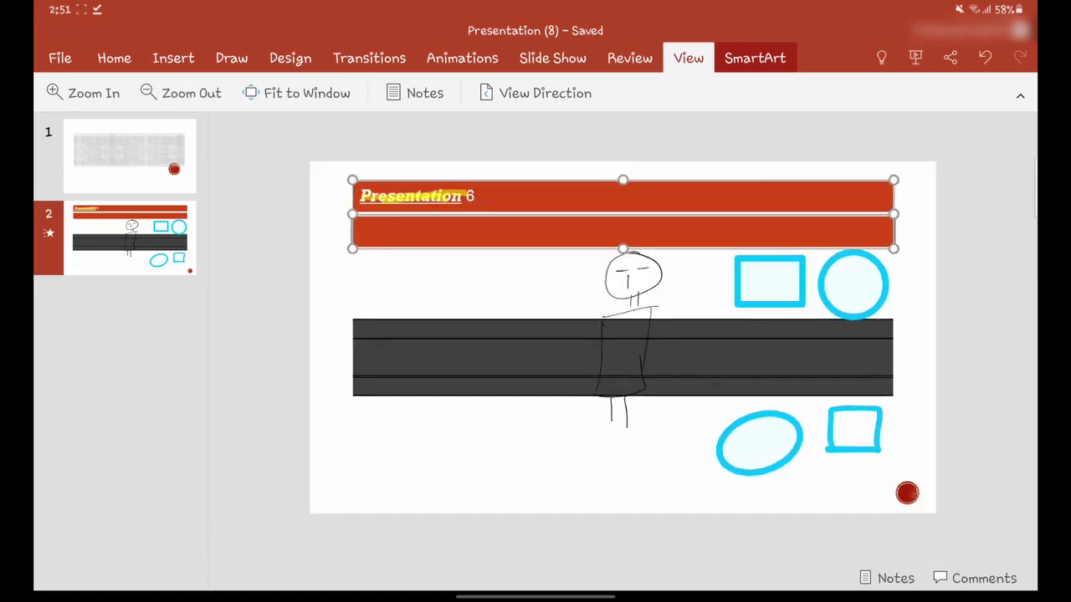
left_click(297, 93)
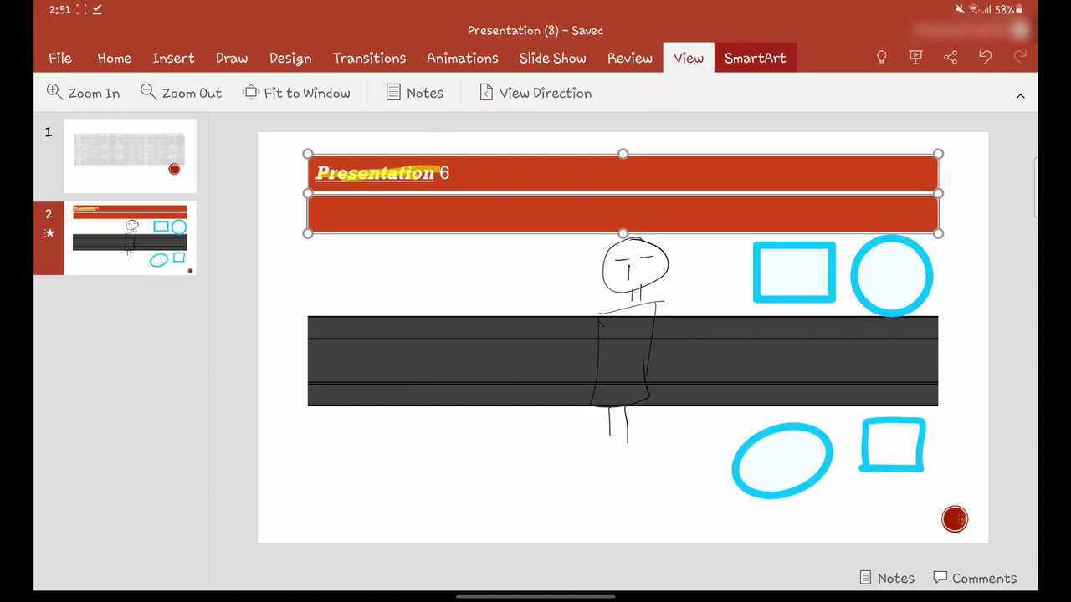
left_click(60, 58)
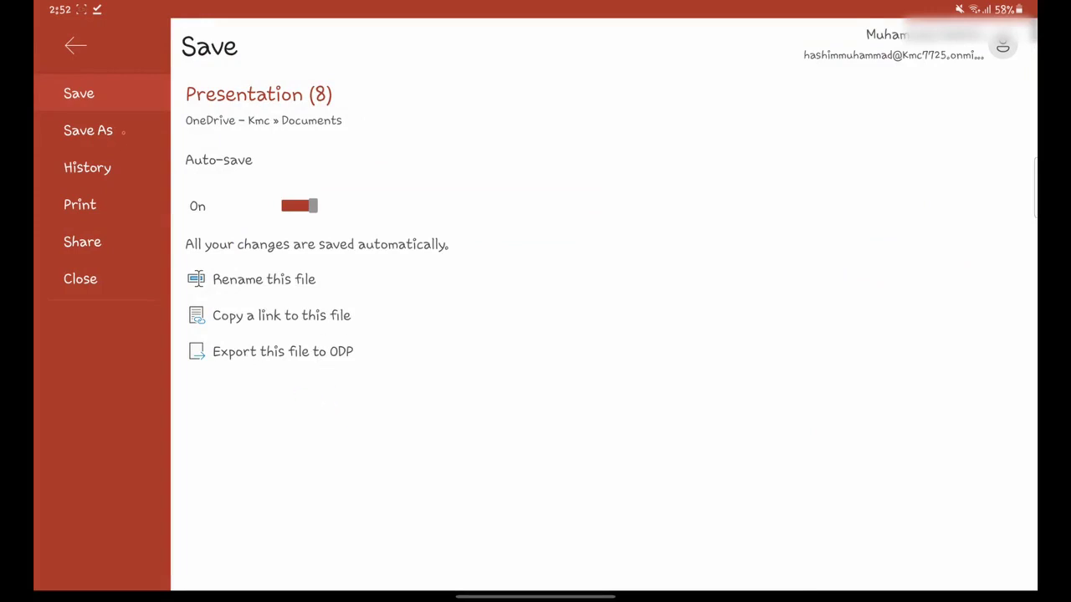
left_click(88, 130)
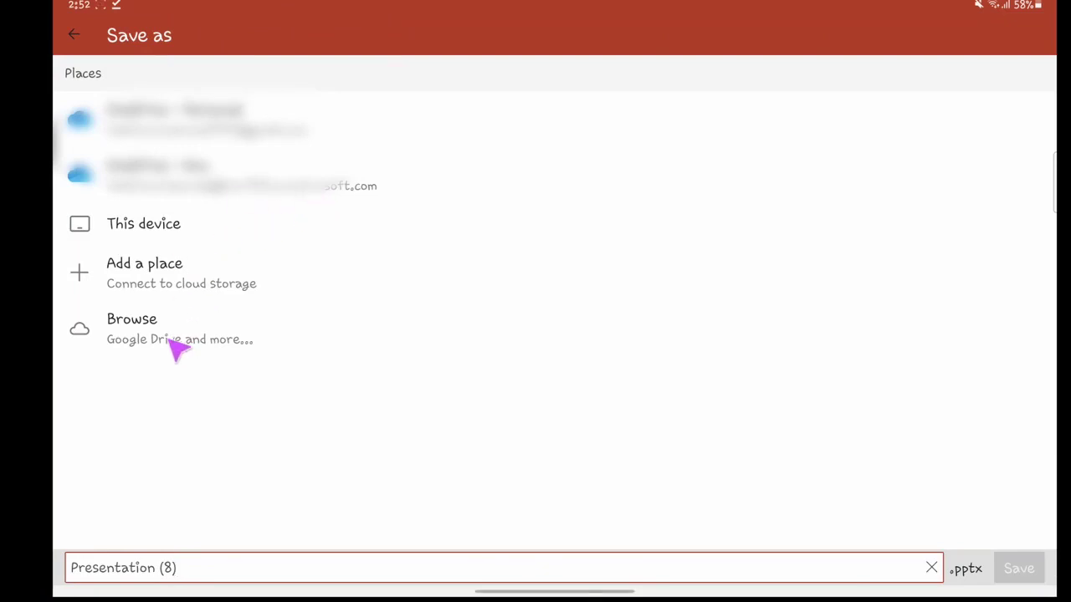
left_click(74, 34)
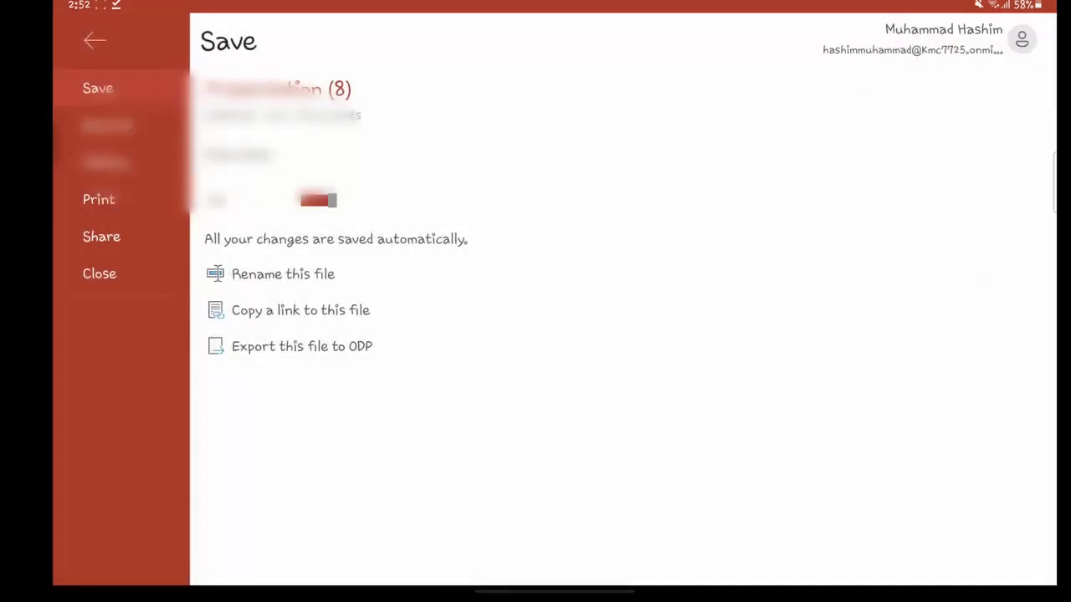